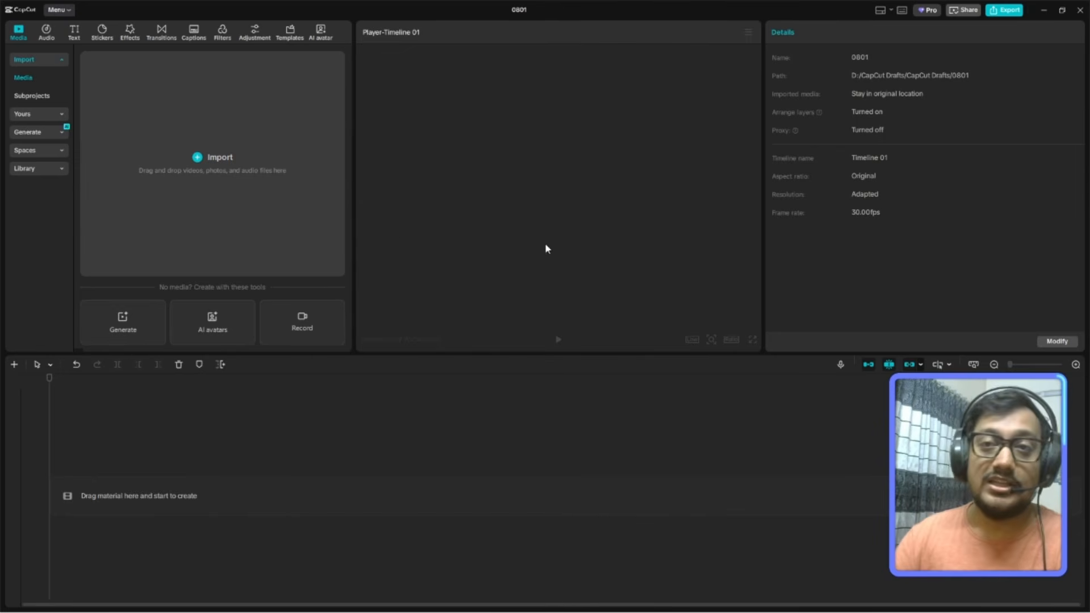
# Add a default text clip to the timeline and replace its wording with SHINE.
pyautogui.click(73, 33)
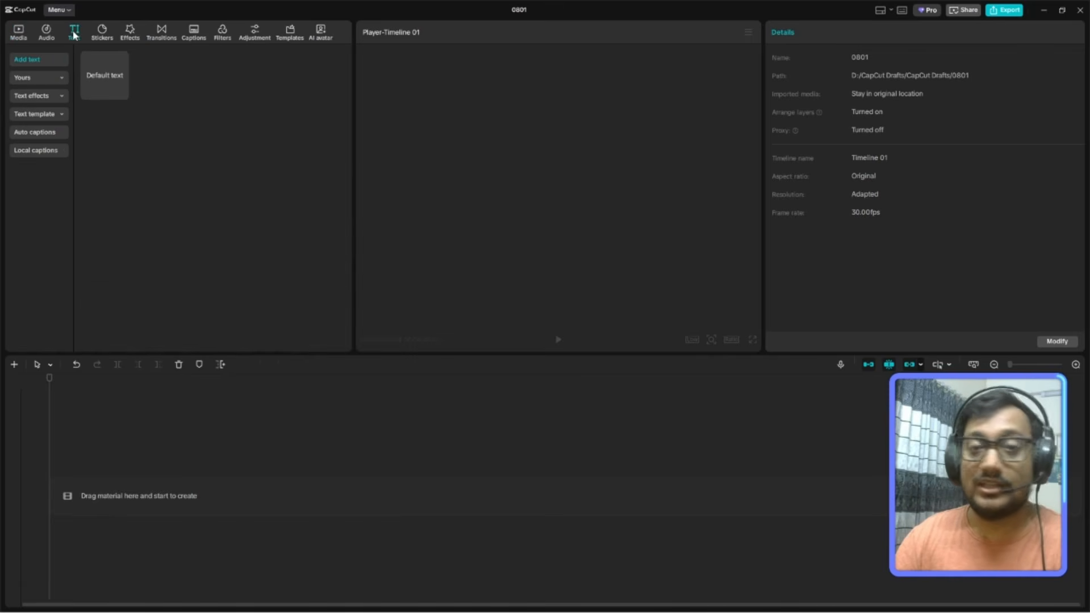
pyautogui.moveTo(124, 101)
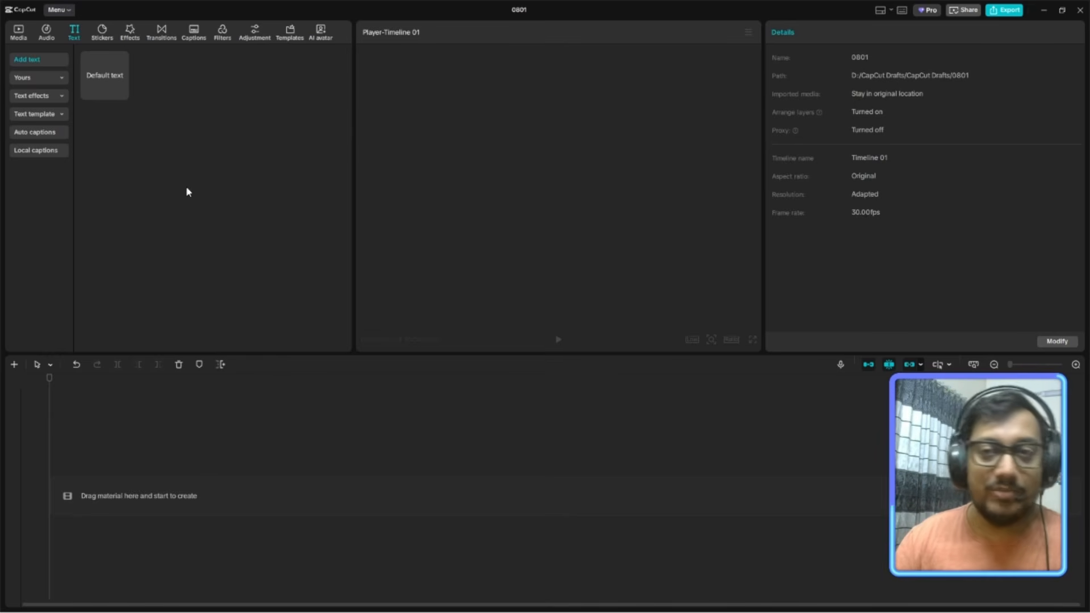
pyautogui.click(121, 91)
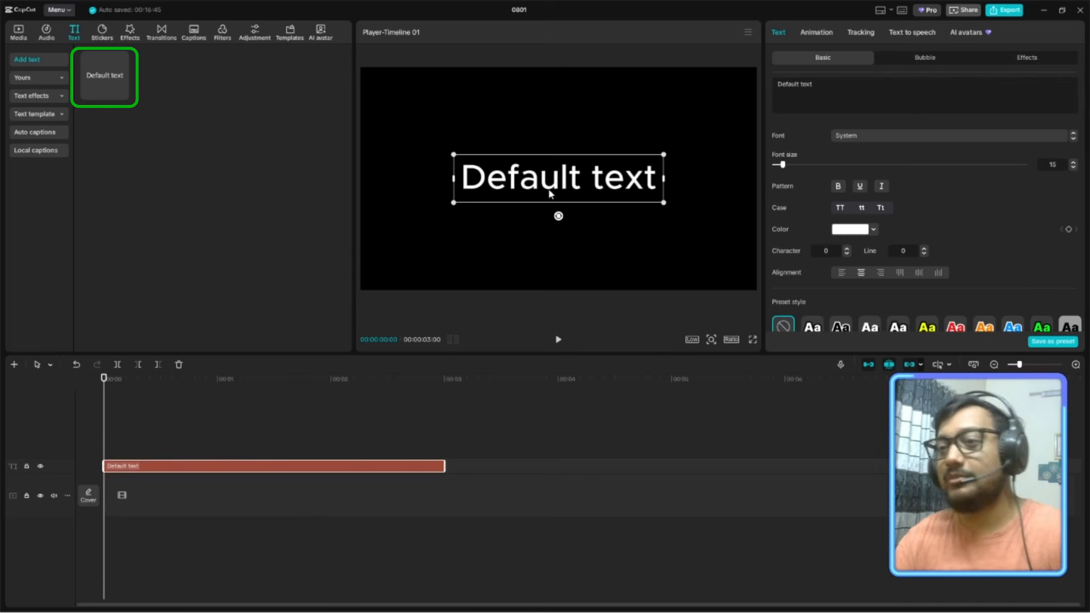
pyautogui.click(818, 95)
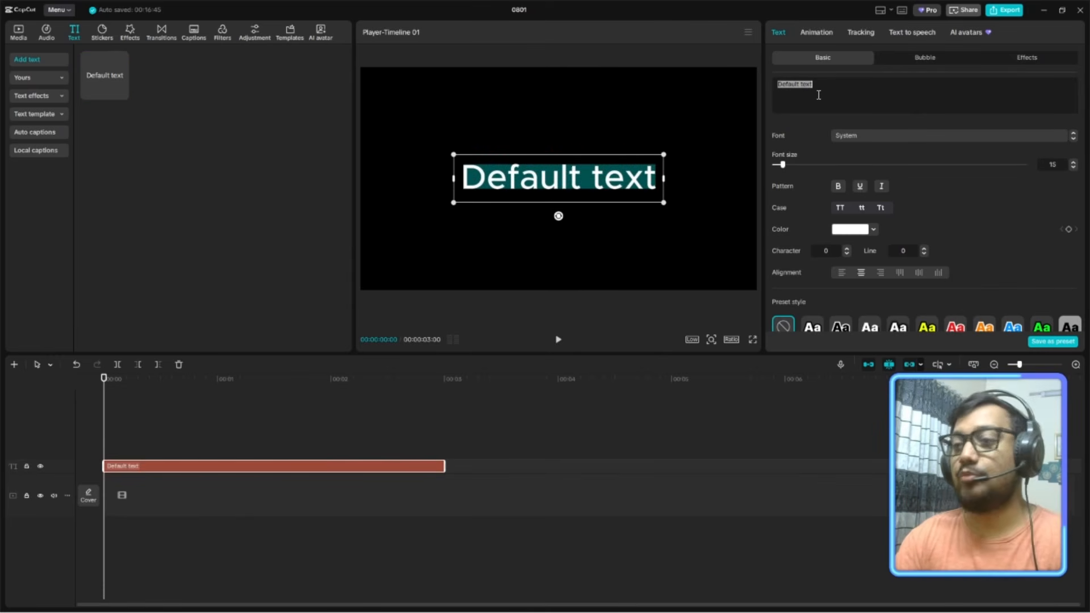
pyautogui.press('BackSpace')
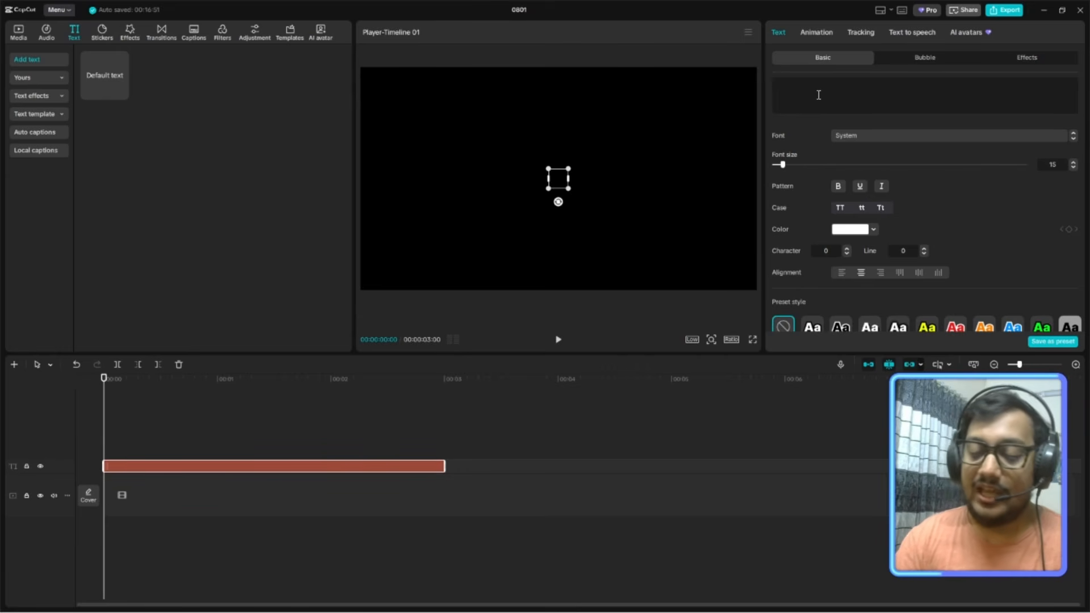
pyautogui.write('SHINE')
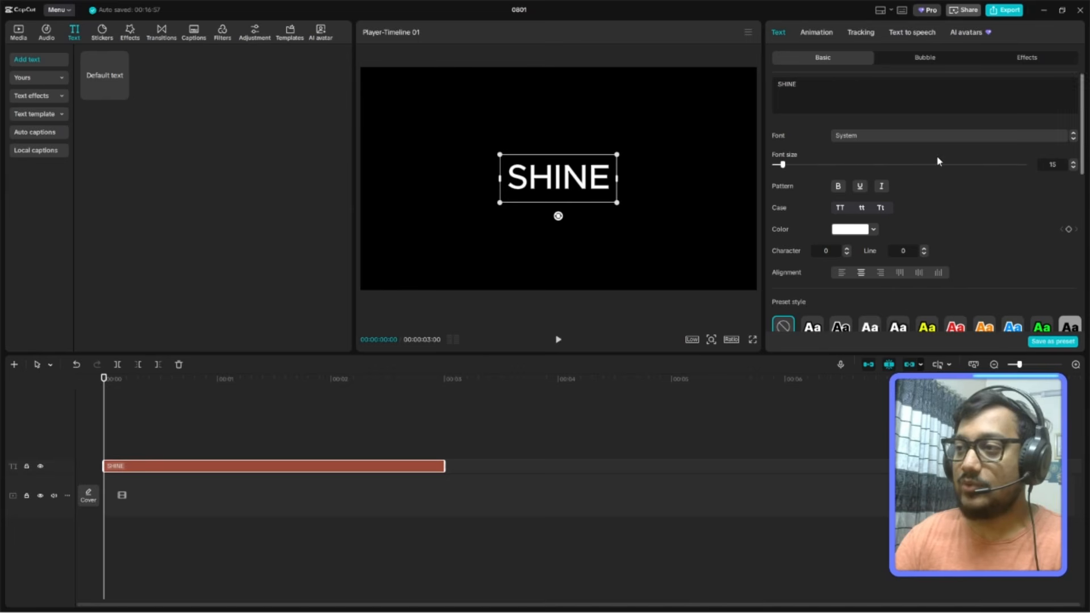
# Set the SHINE text's font to Rubik-Bold, scale it to about twice its size, and keep it centred in the frame.
pyautogui.click(922, 137)
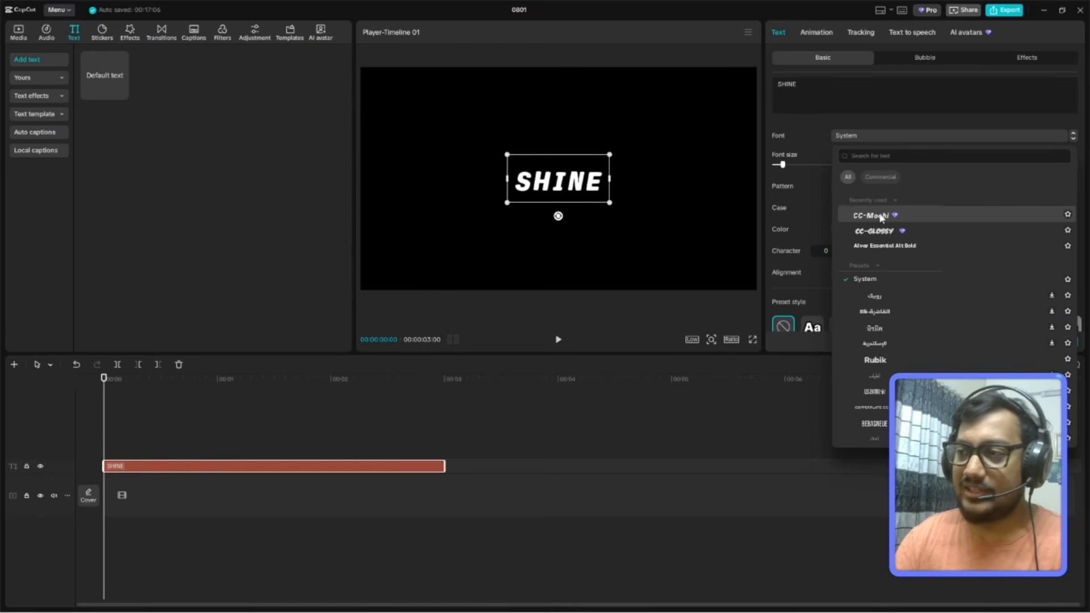
pyautogui.click(883, 363)
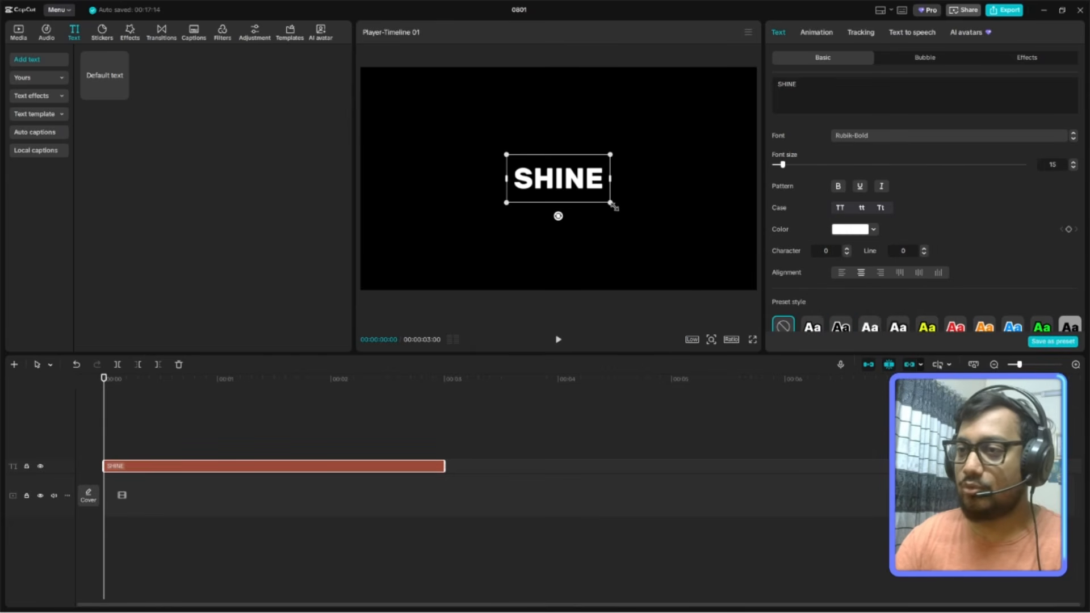
pyautogui.moveTo(614, 206); pyautogui.dragTo(698, 275)
pyautogui.moveTo(573, 178)
pyautogui.mouseDown()
pyautogui.moveTo(594, 182)
pyautogui.moveTo(552, 173)
pyautogui.moveTo(564, 180)
pyautogui.mouseUp()
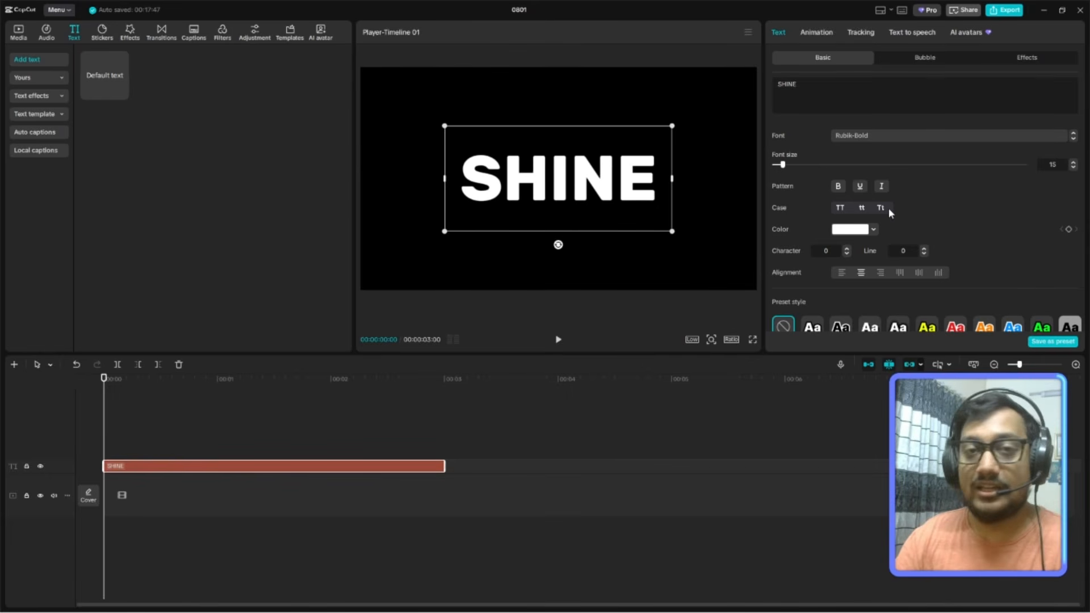
# Color the SHINE text green (009D00) and return the playhead to the start of the timeline.
pyautogui.click(873, 229)
pyautogui.click(823, 377)
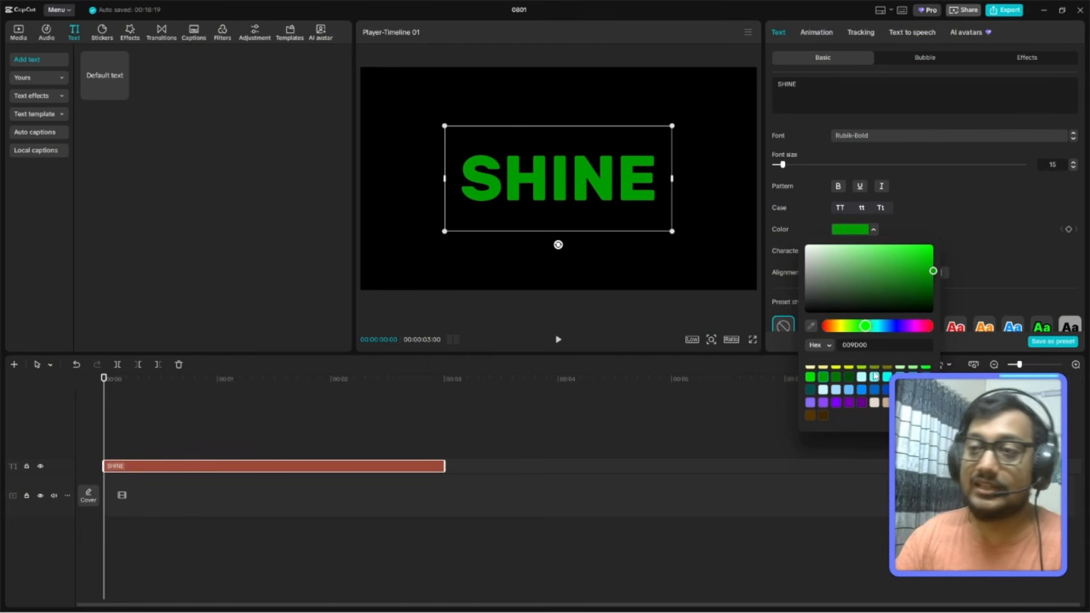
pyautogui.click(170, 416)
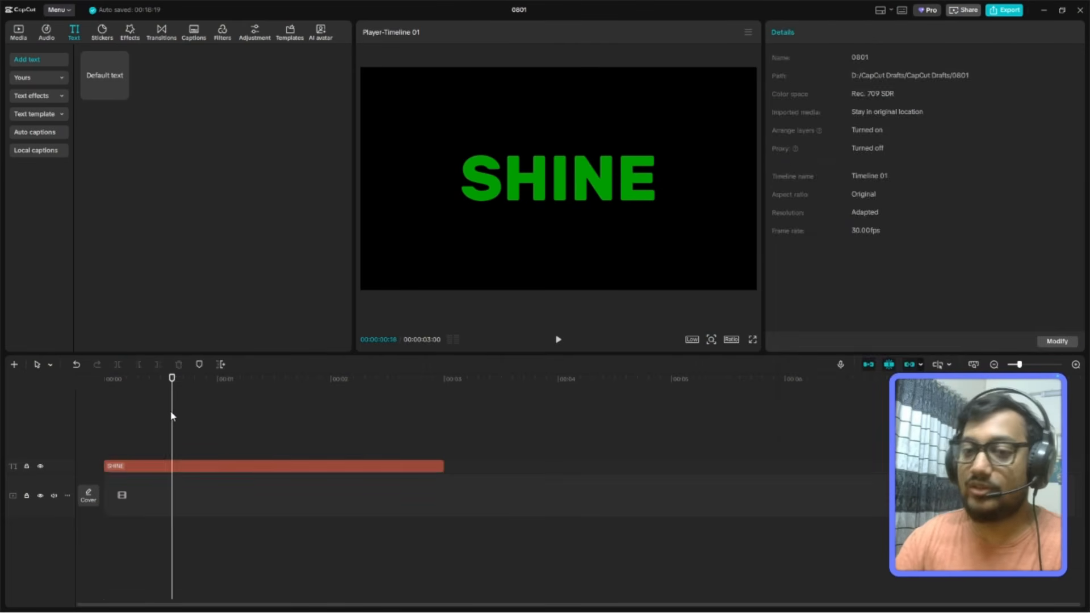
pyautogui.click(122, 439)
pyautogui.click(87, 439)
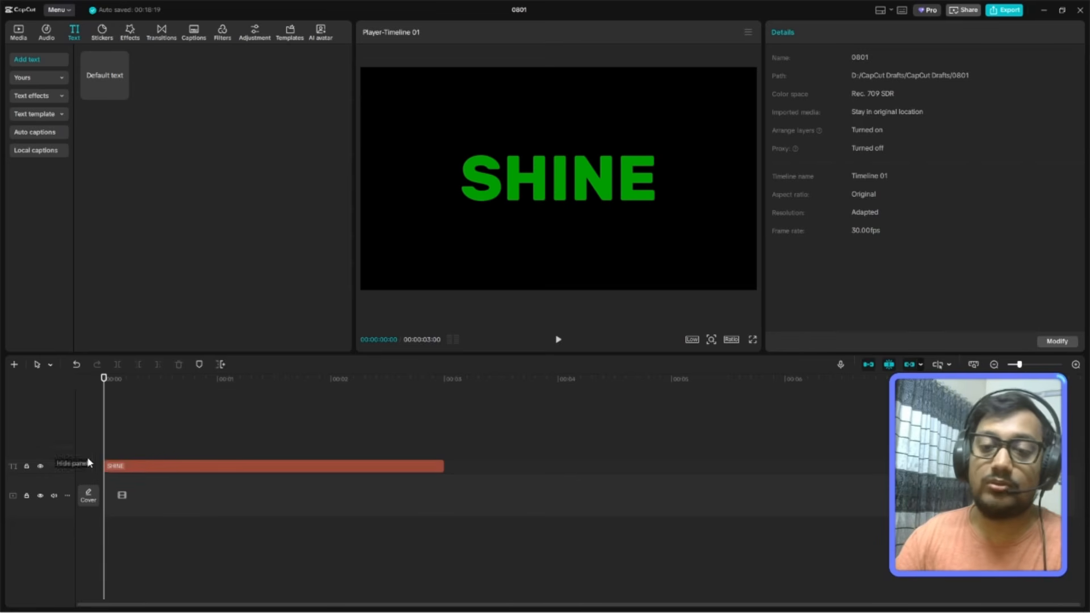
# Duplicate the SHINE clip onto the track directly above and color the copy white (FFFFFF).
pyautogui.click(124, 470)
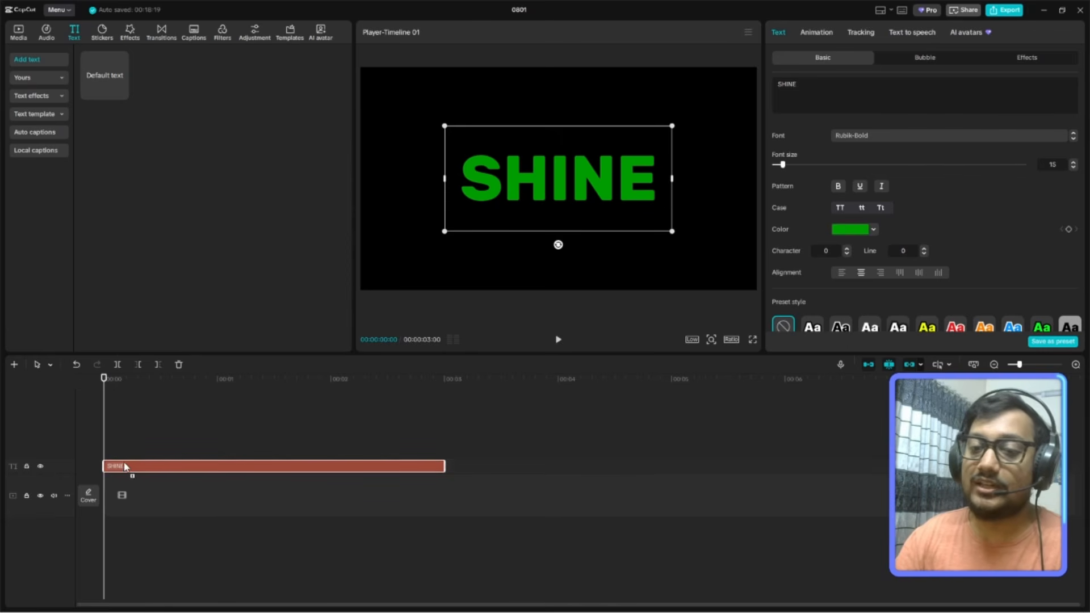
pyautogui.moveTo(124, 468); pyautogui.dragTo(124, 453)
pyautogui.click(124, 452)
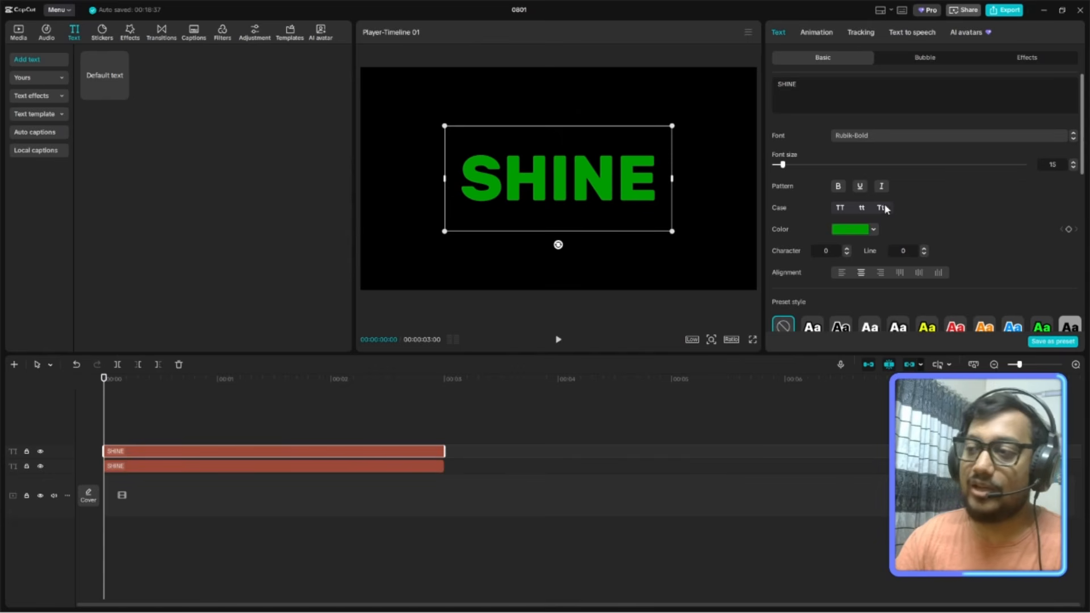
pyautogui.click(873, 230)
pyautogui.moveTo(823, 290); pyautogui.dragTo(787, 235)
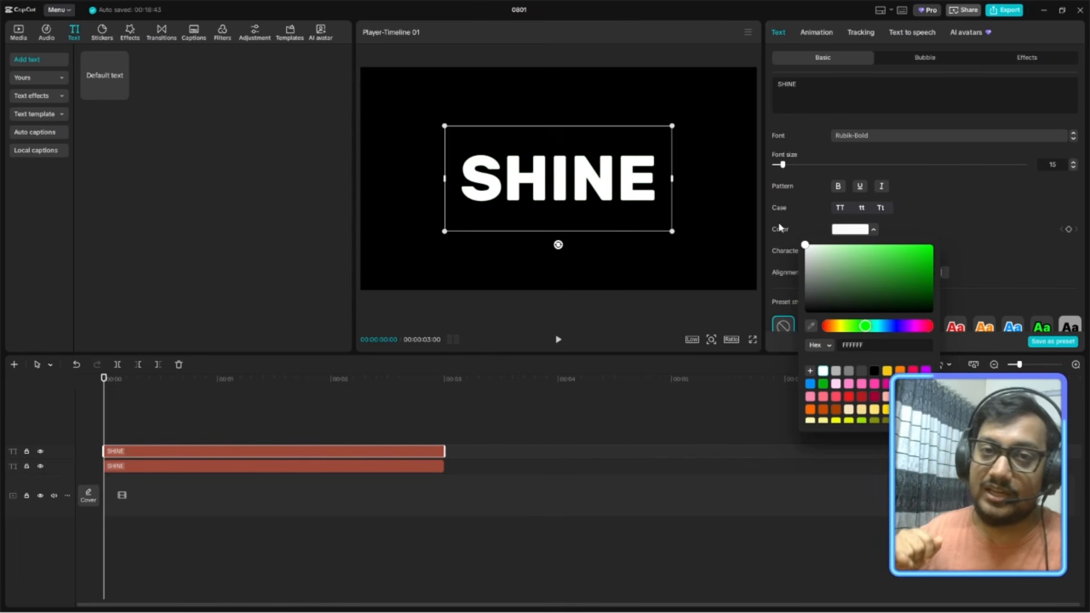
# Convert the white SHINE clip on the upper track into a compound clip.
pyautogui.click(229, 454)
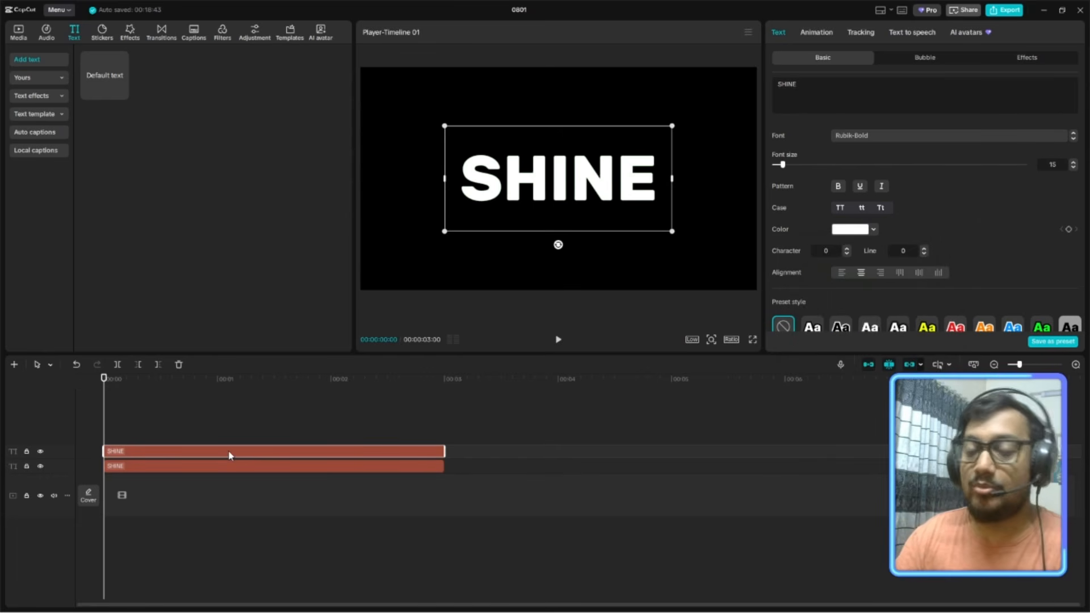
pyautogui.rightClick(229, 454)
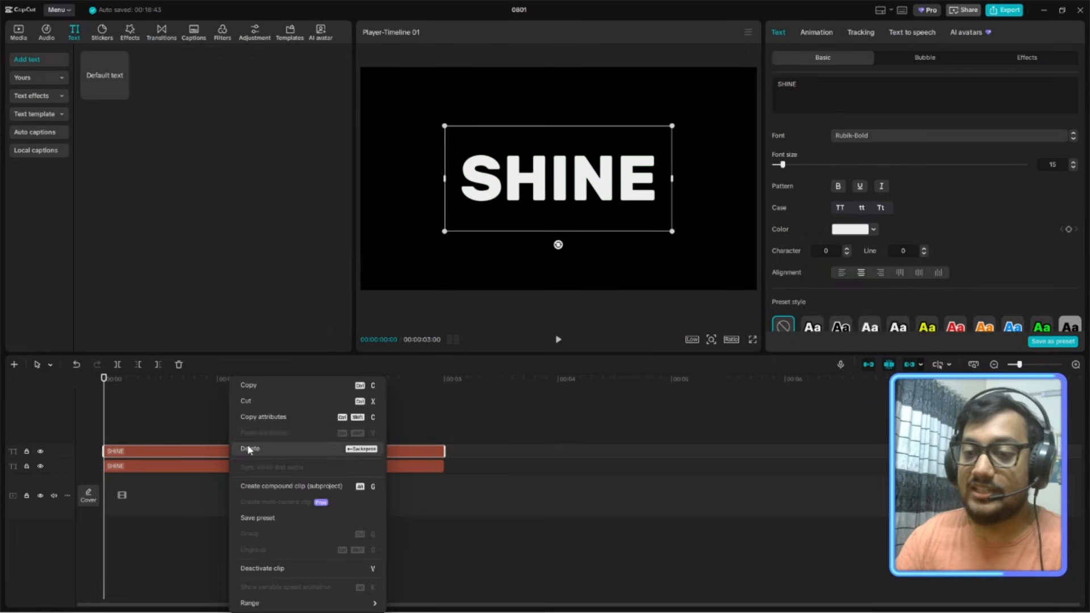
pyautogui.click(280, 487)
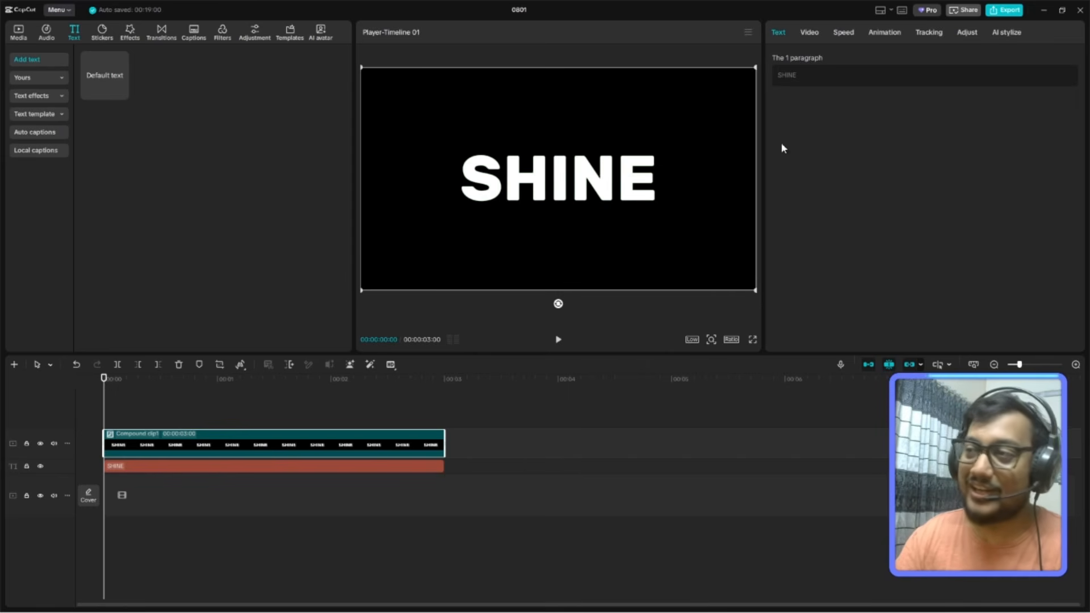
# Add a mask to the compound clip and change its shape to Filmstrip.
pyautogui.click(811, 32)
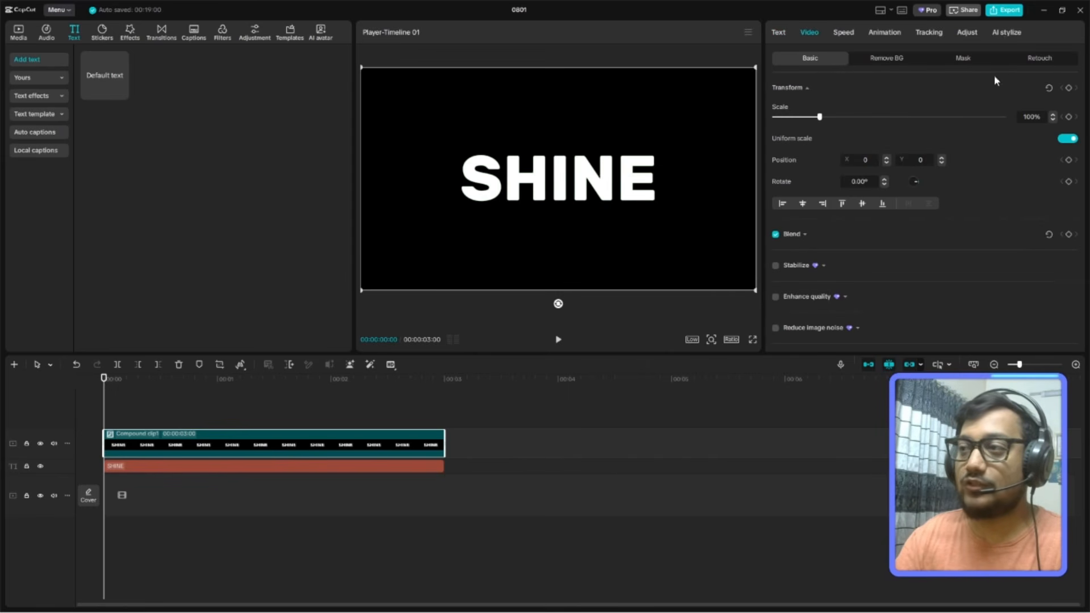
pyautogui.click(963, 59)
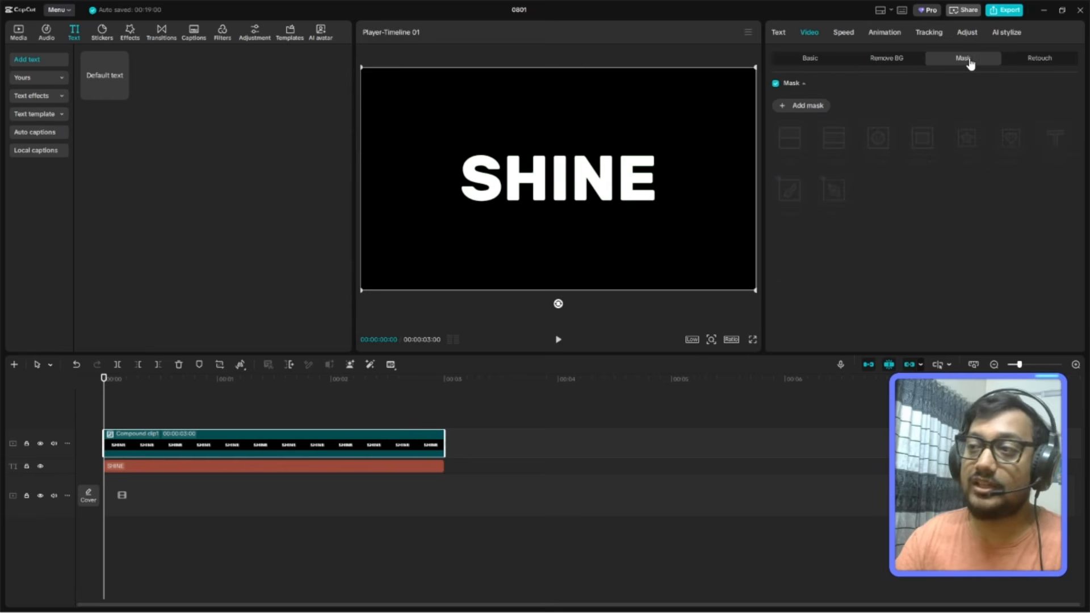
pyautogui.click(800, 106)
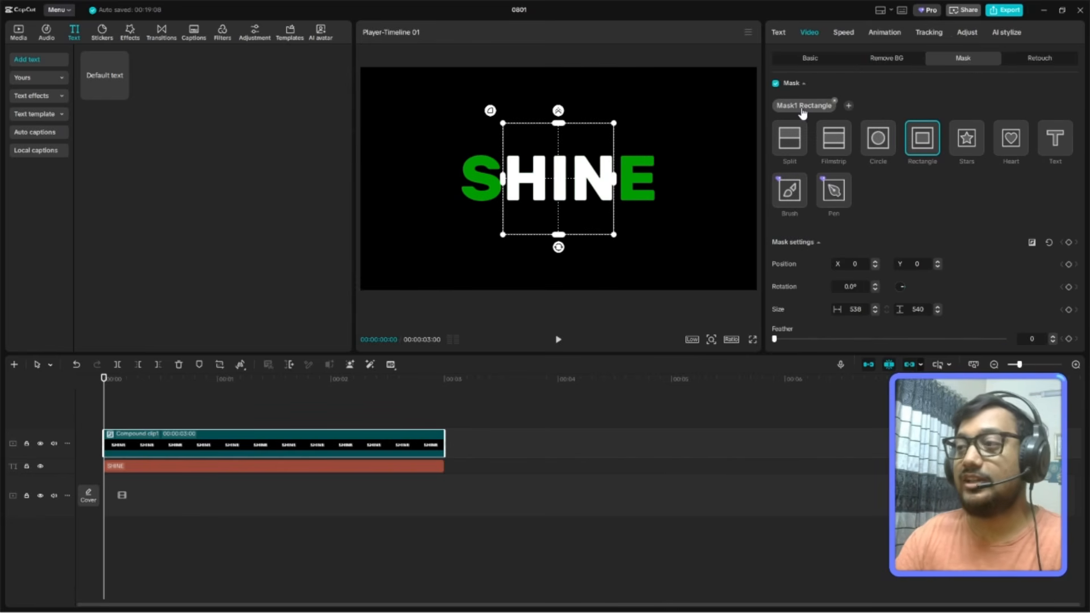
pyautogui.click(835, 139)
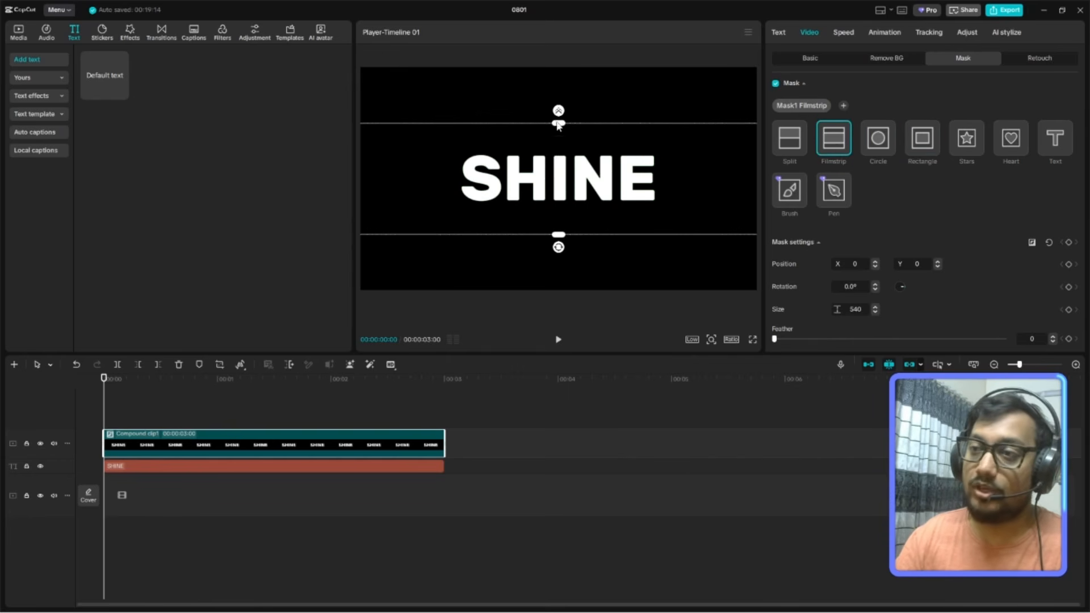
# Enlarge the preview area and narrow the Filmstrip mask to a size of about 57 across the middle of the text.
pyautogui.moveTo(559, 123); pyautogui.dragTo(557, 145)
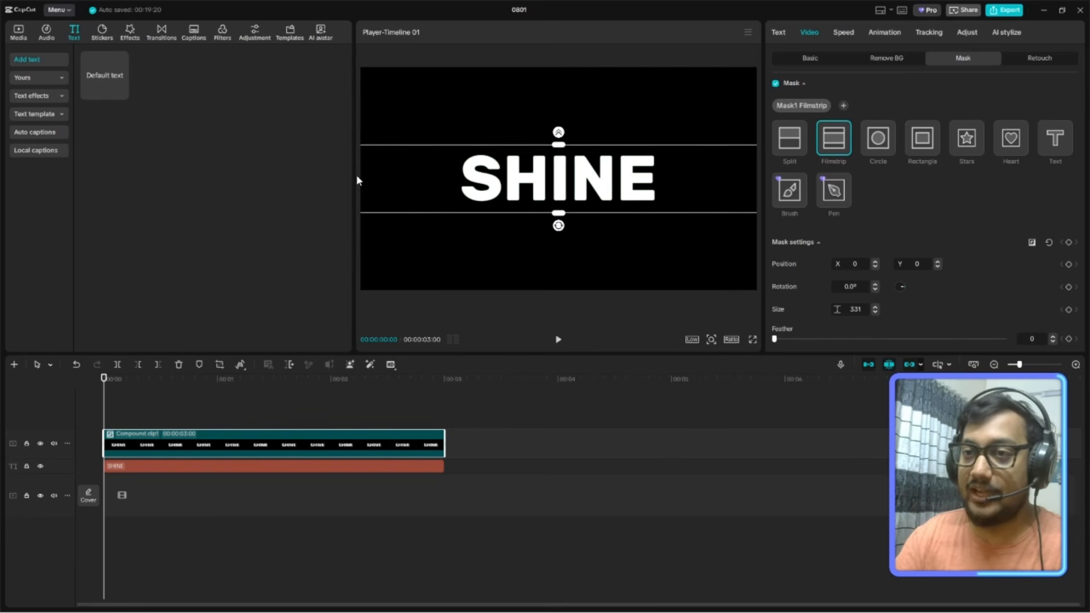
pyautogui.moveTo(354, 175); pyautogui.dragTo(237, 193)
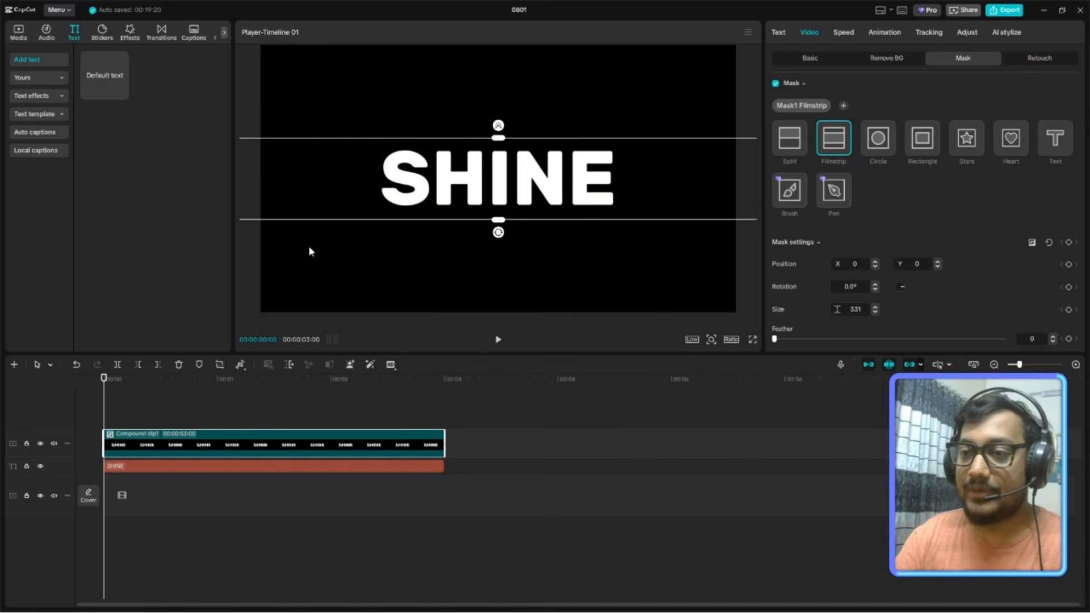
pyautogui.moveTo(514, 355); pyautogui.dragTo(506, 457)
pyautogui.moveTo(494, 290); pyautogui.dragTo(489, 245)
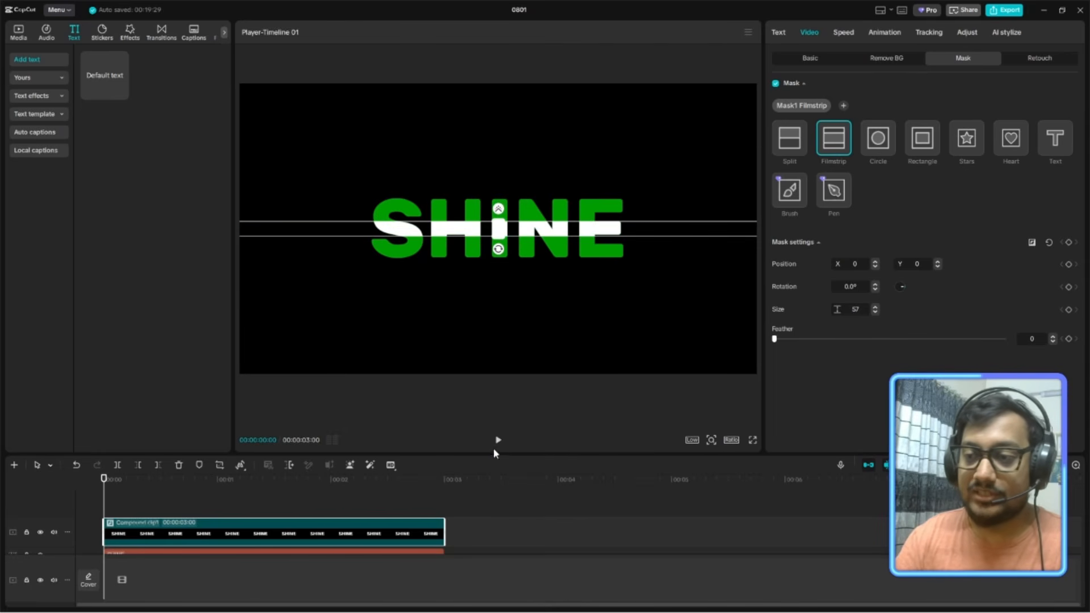
pyautogui.moveTo(491, 454); pyautogui.dragTo(490, 410)
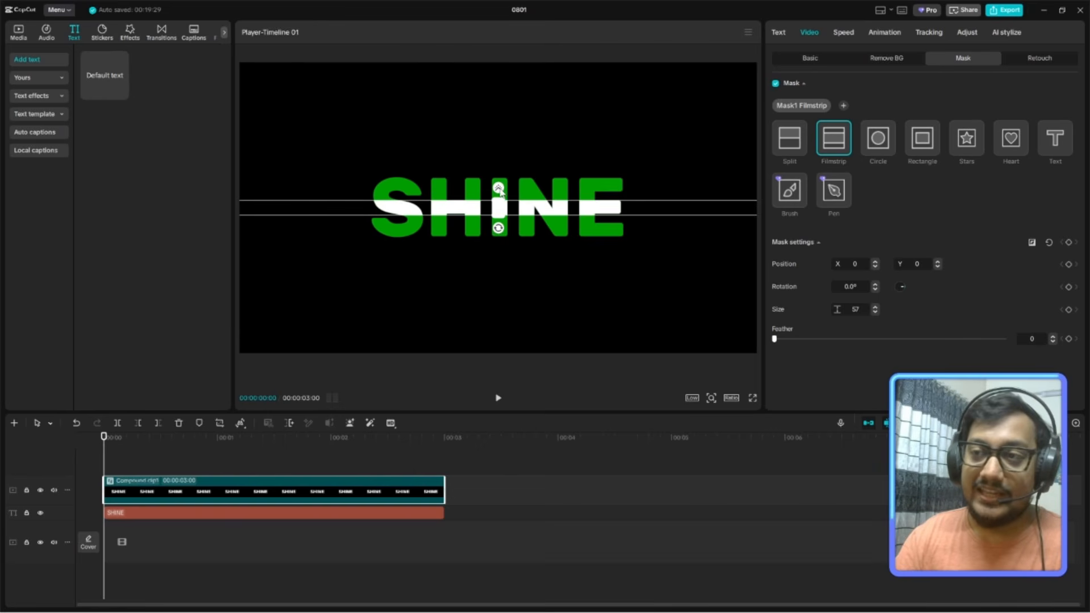
# Set the Filmstrip mask's feather to 26 and check the text in a full-screen preview.
pyautogui.click(1033, 339)
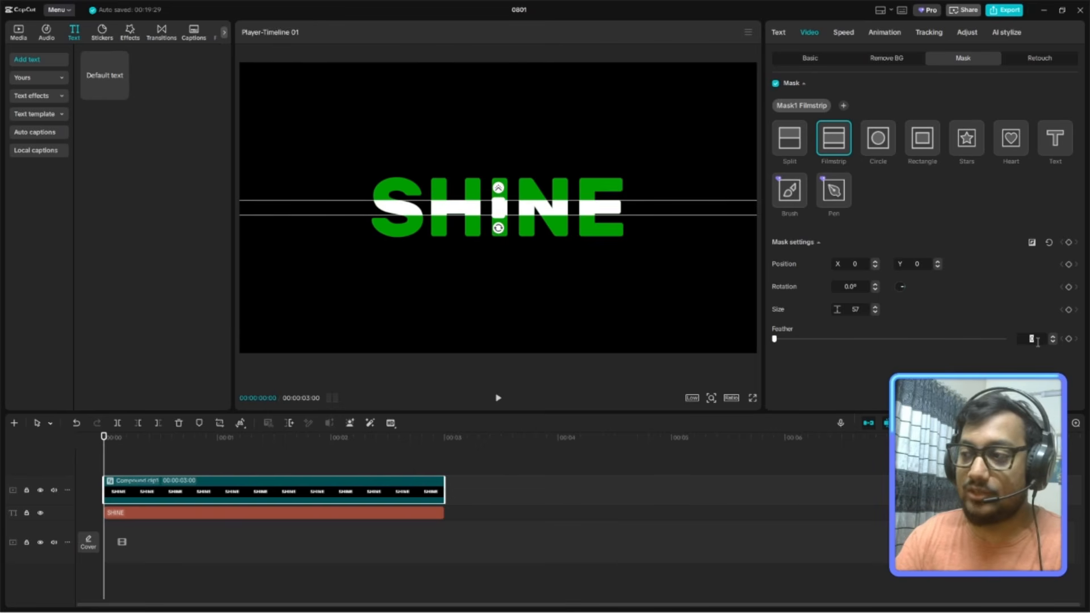
pyautogui.write('26')
pyautogui.press('Return')
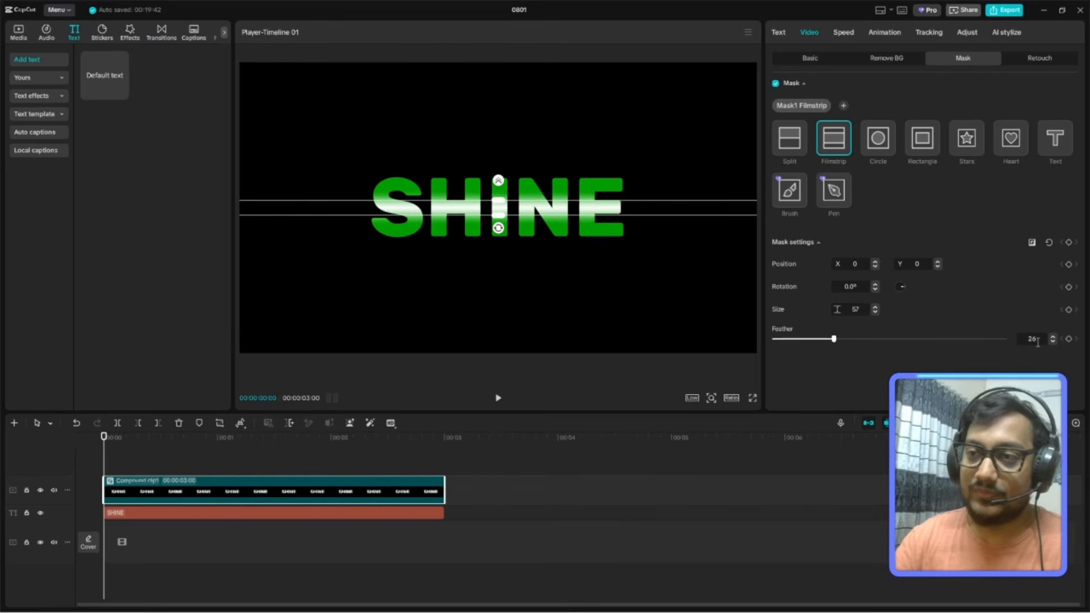
pyautogui.click(752, 401)
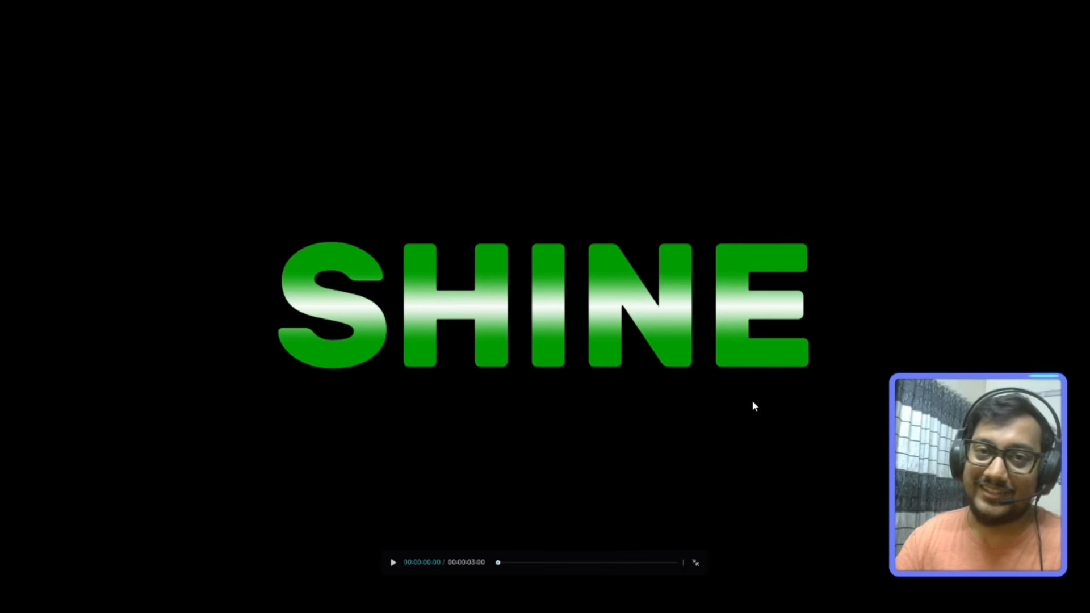
pyautogui.press('Escape')
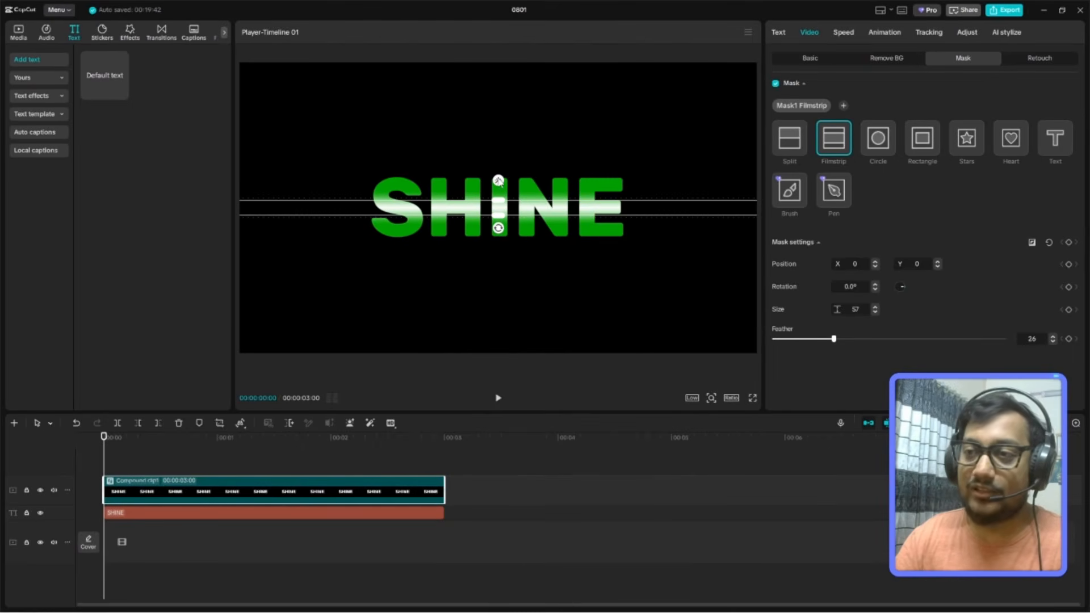
# Raise the mask's feather to about 34, tilt it to about -11°, and check it in a full-screen preview.
pyautogui.moveTo(498, 181); pyautogui.dragTo(498, 178)
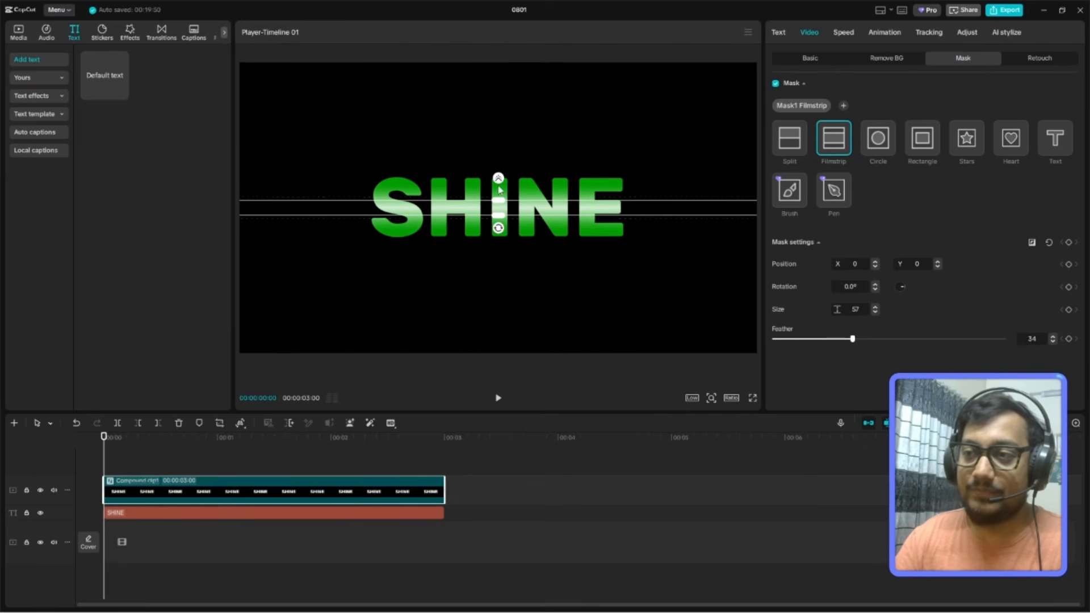
pyautogui.moveTo(497, 230); pyautogui.dragTo(502, 228)
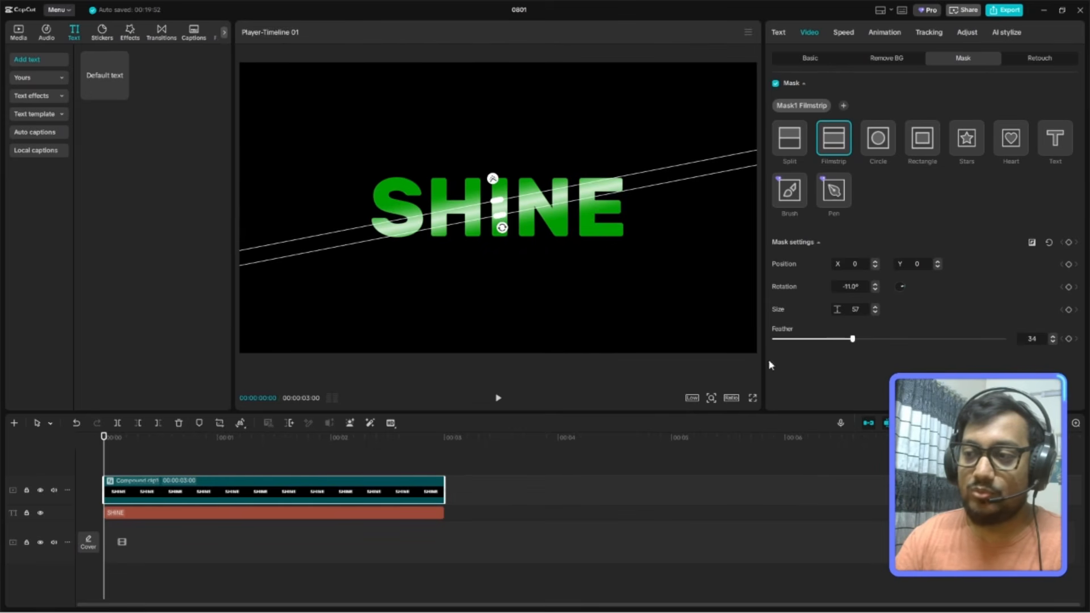
pyautogui.click(753, 398)
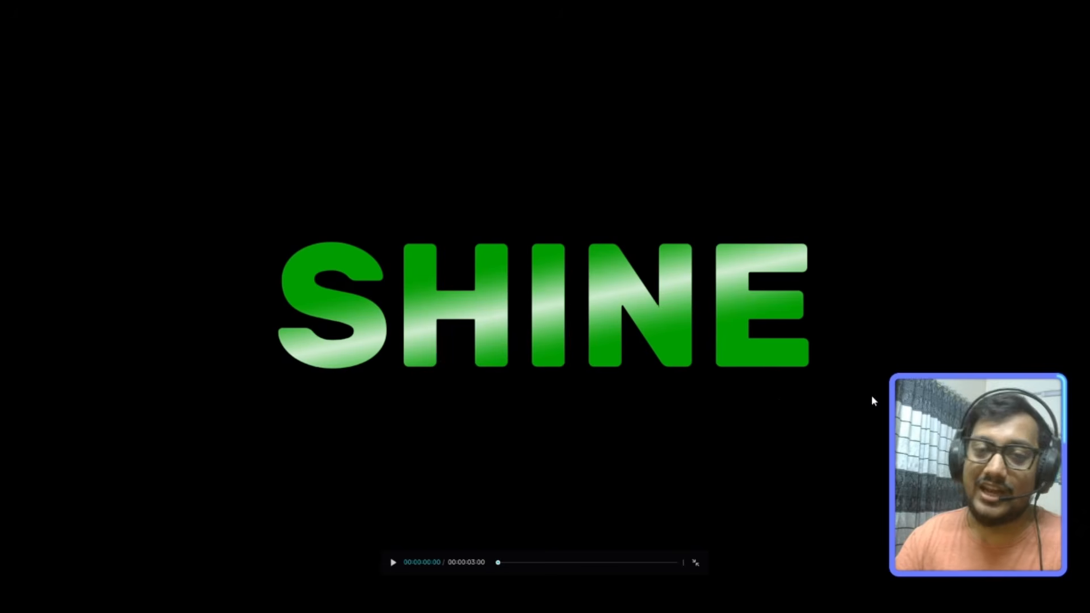
pyautogui.press('Escape')
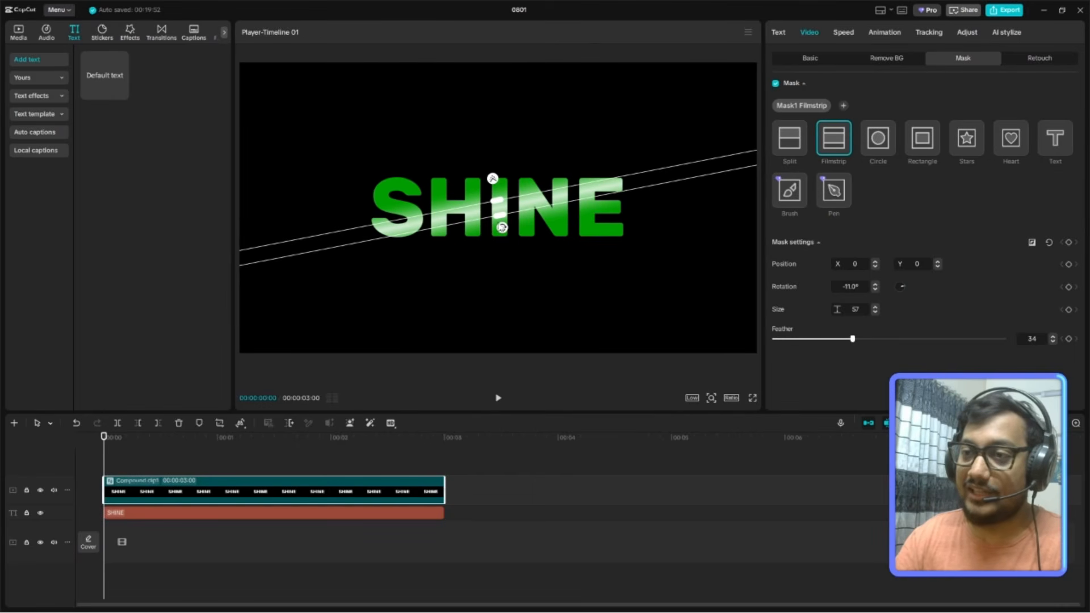
# Rotate the Filmstrip mask to -90° so it stands vertically, and raise its feather to about 58.
pyautogui.moveTo(502, 232); pyautogui.dragTo(461, 208)
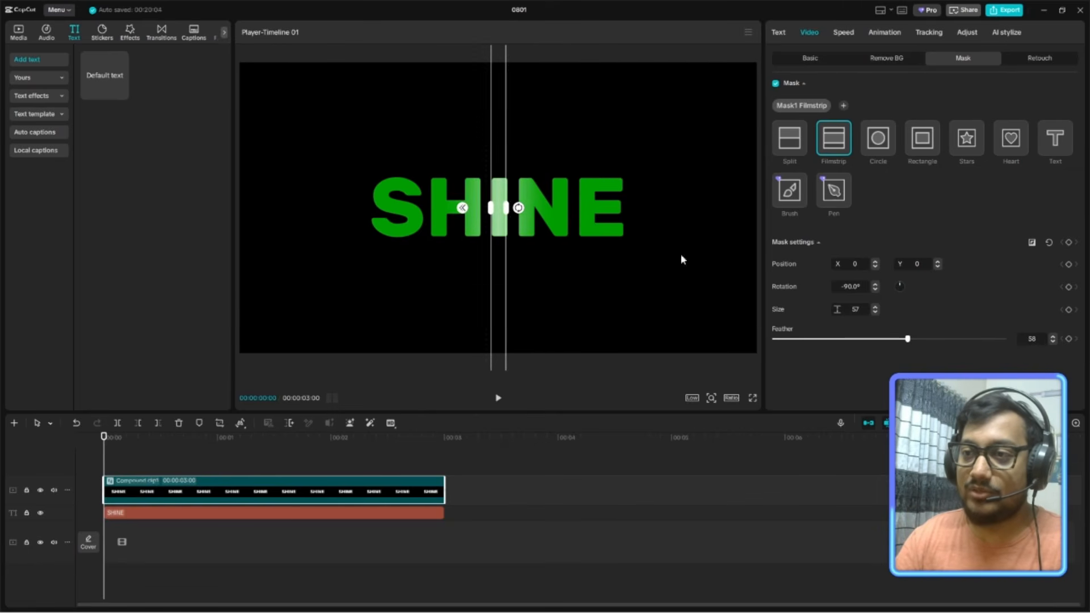
# Move the Filmstrip mask over the E, tilt it to about -73° with size 200 and feather 100, and check it in a full-screen preview.
pyautogui.click(752, 399)
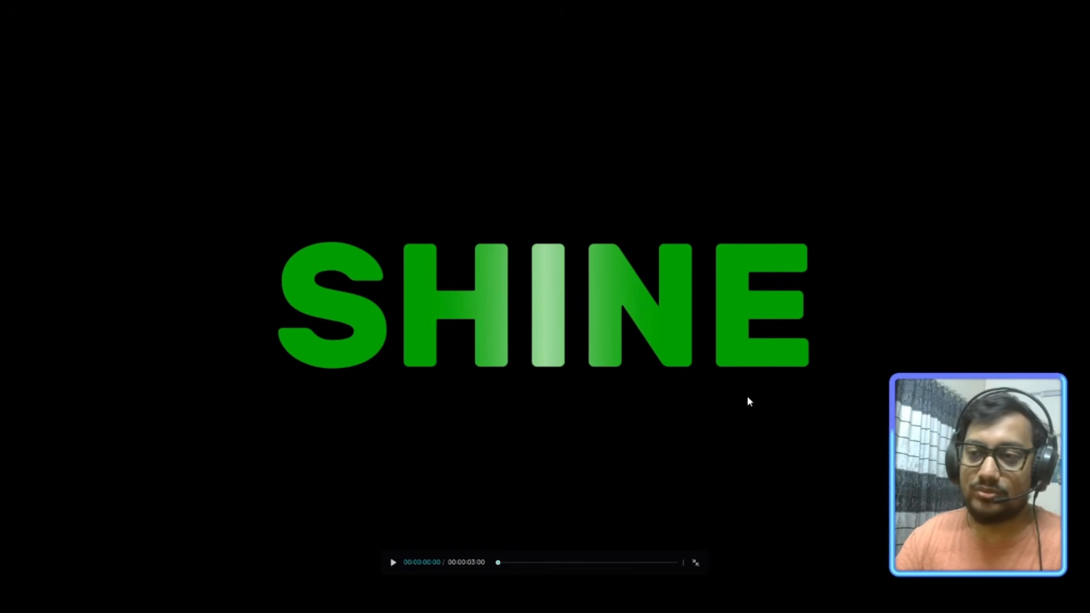
pyautogui.press('Escape')
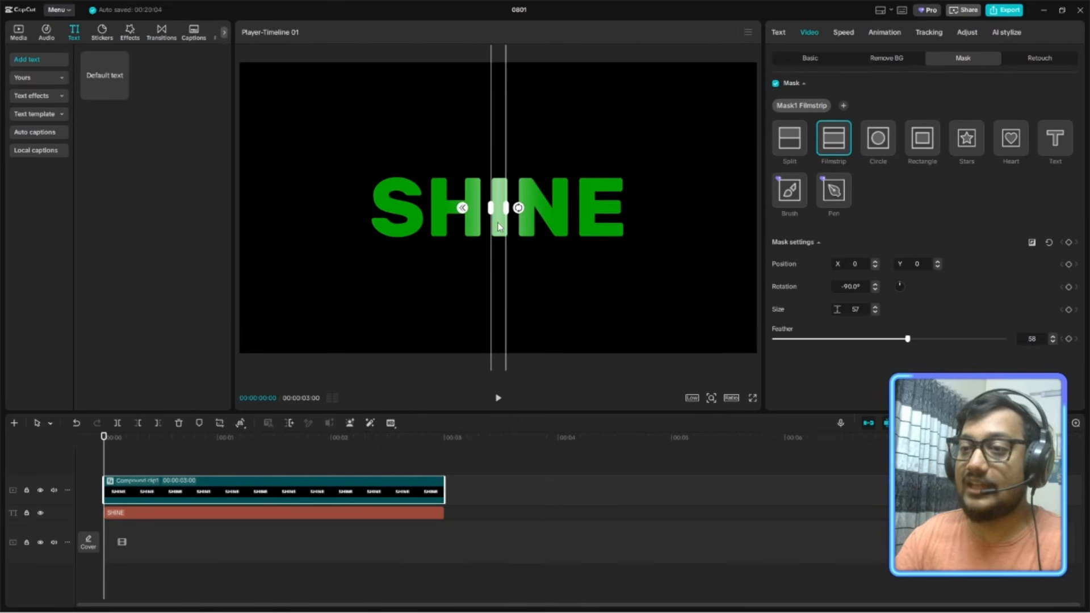
pyautogui.moveTo(494, 227); pyautogui.dragTo(631, 247)
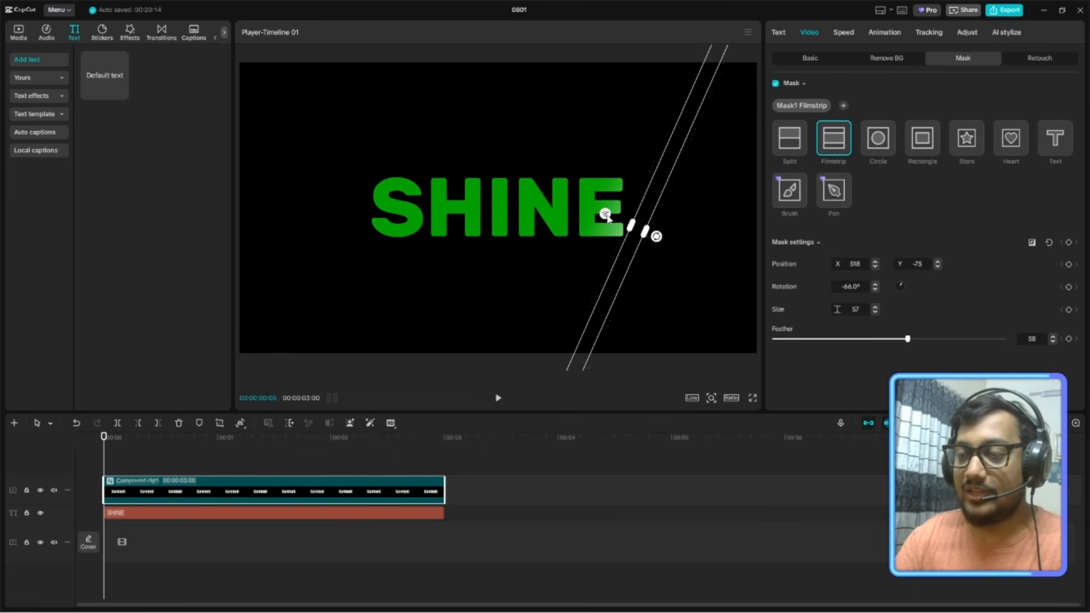
pyautogui.moveTo(591, 207); pyautogui.dragTo(652, 234)
pyautogui.moveTo(558, 204); pyautogui.dragTo(549, 201)
pyautogui.click(753, 398)
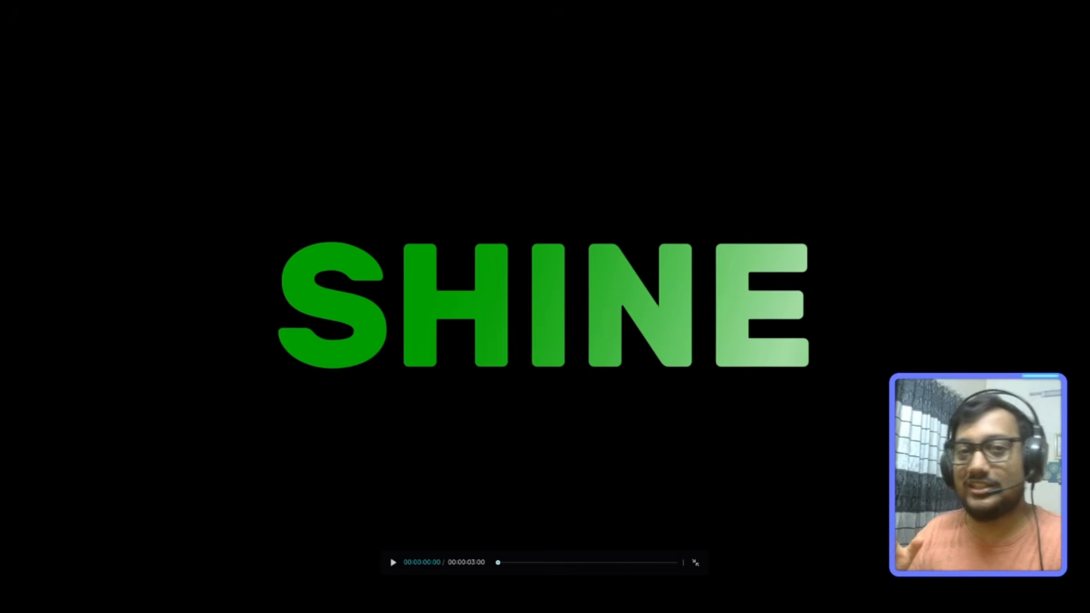
pyautogui.press('Escape')
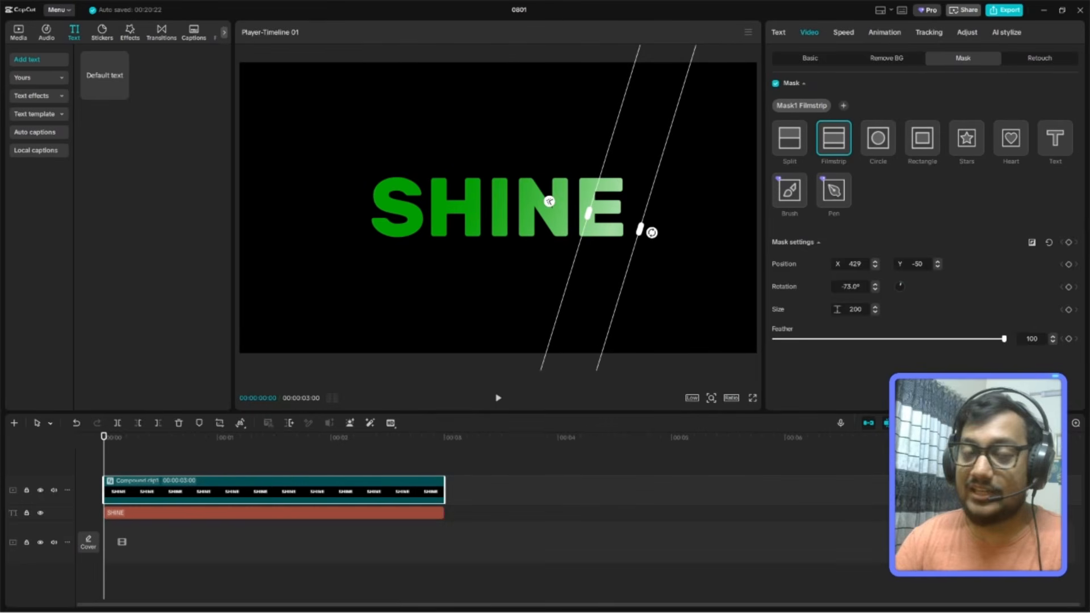
# Recentre the mask at X 0, Y -44 with size 110, rotation about -41° and feather 63, and preview it full-screen.
pyautogui.moveTo(653, 233); pyautogui.dragTo(557, 226)
pyautogui.moveTo(523, 191); pyautogui.dragTo(485, 232)
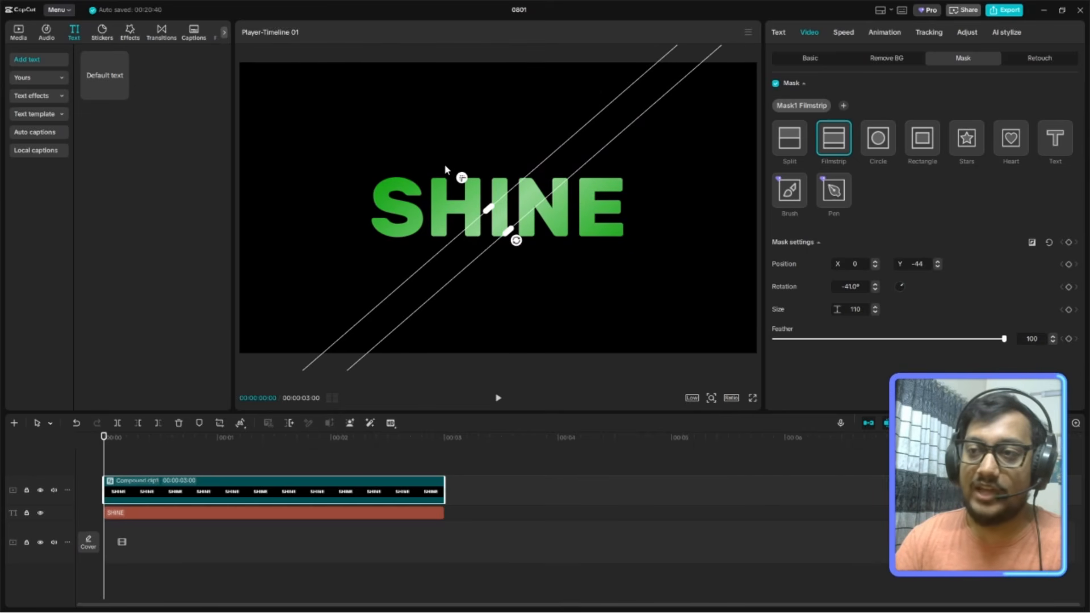
pyautogui.moveTo(462, 179)
pyautogui.mouseDown()
pyautogui.moveTo(479, 196)
pyautogui.moveTo(470, 186)
pyautogui.mouseUp()
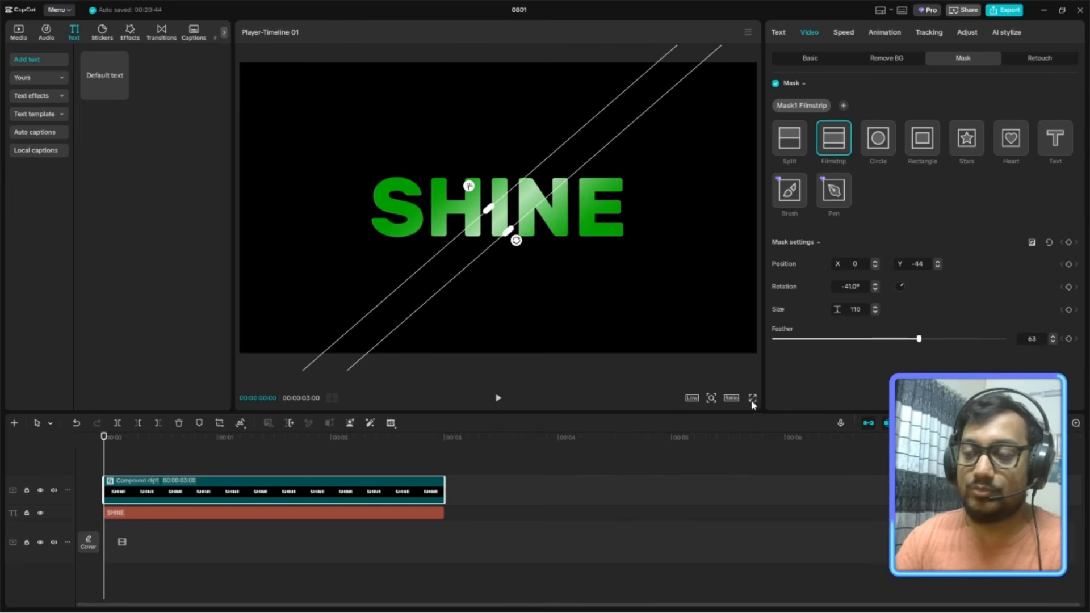
pyautogui.click(752, 399)
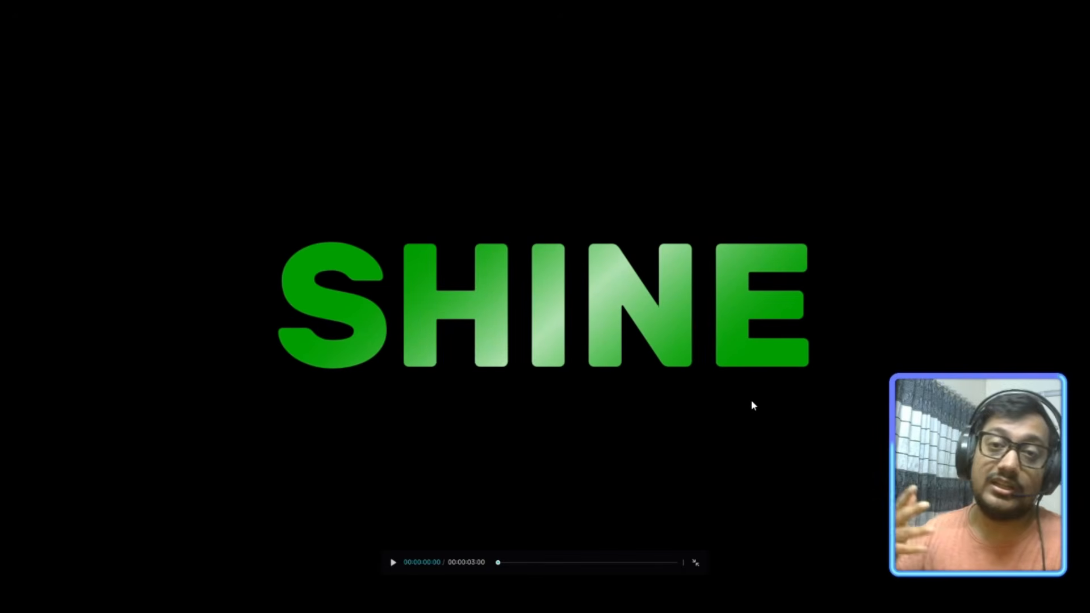
pyautogui.press('Escape')
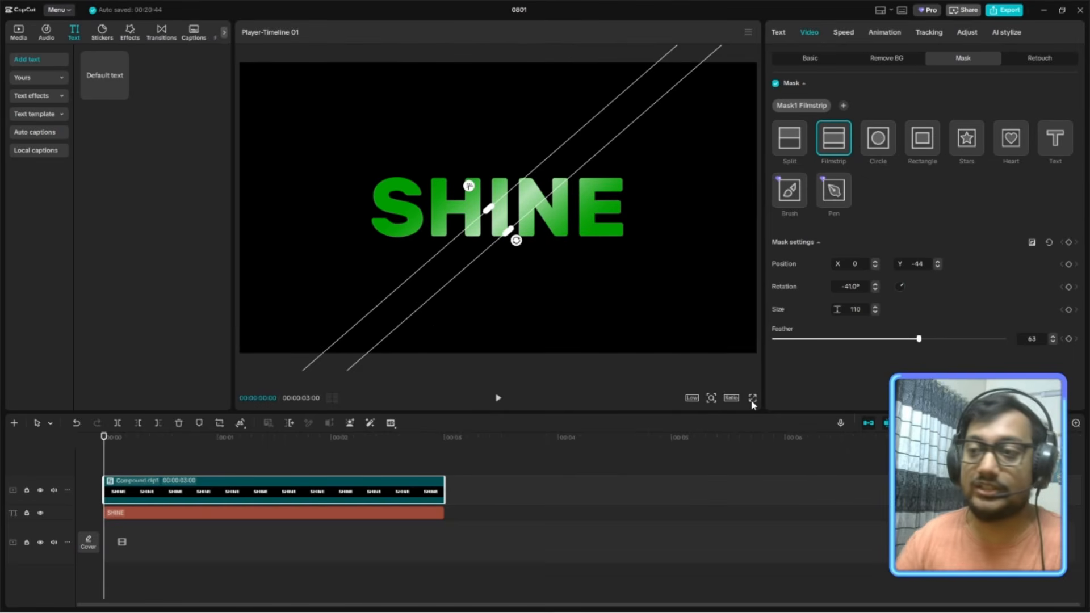
# Rotate the mask to about -130° so it slants the other way, and reduce its feather to 35.
pyautogui.moveTo(519, 243); pyautogui.dragTo(568, 157)
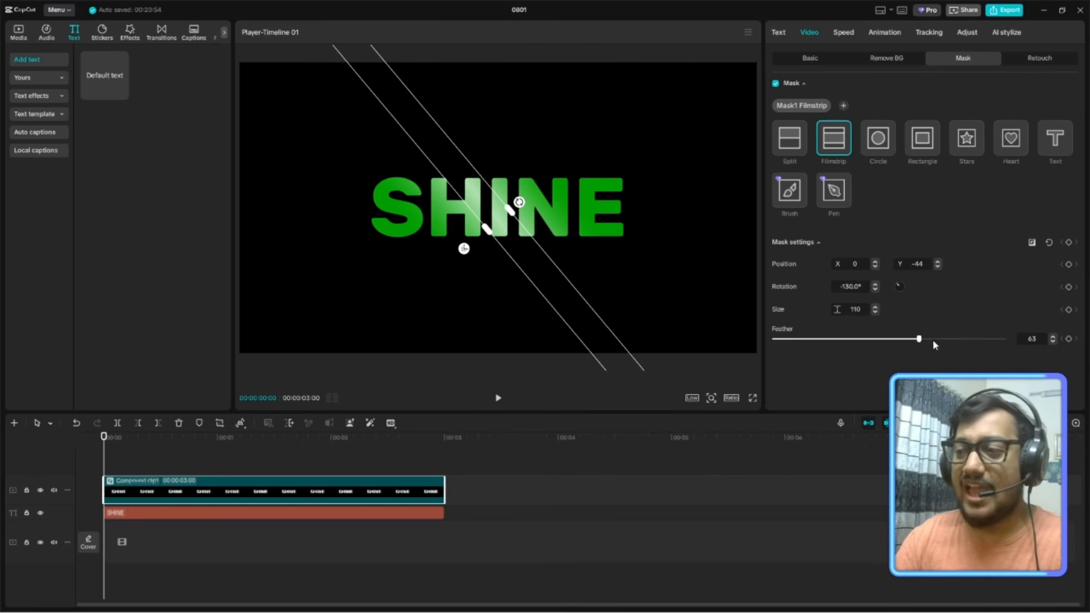
pyautogui.moveTo(919, 339); pyautogui.dragTo(861, 343)
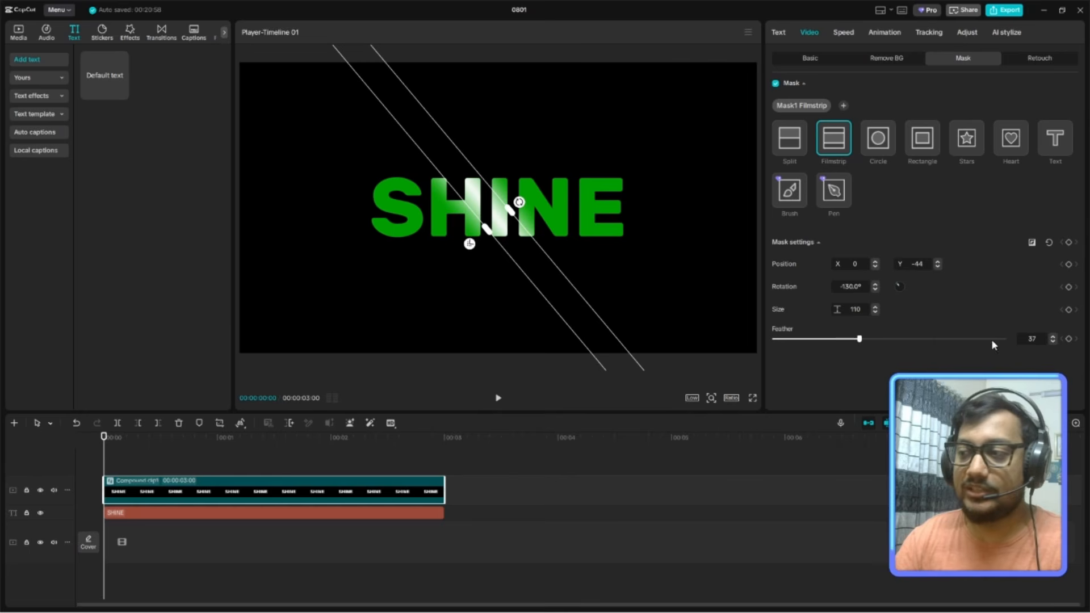
pyautogui.write('26')
pyautogui.press('Return')
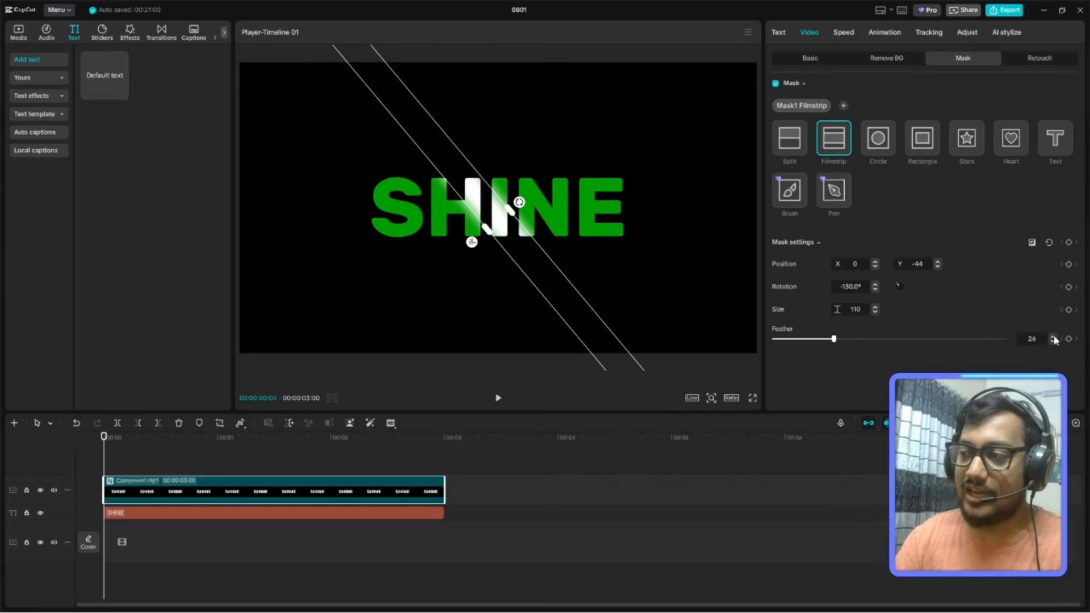
pyautogui.click(1054, 337)
pyautogui.click(1053, 337)
pyautogui.click(1054, 337)
pyautogui.click(1053, 338)
pyautogui.click(1053, 337)
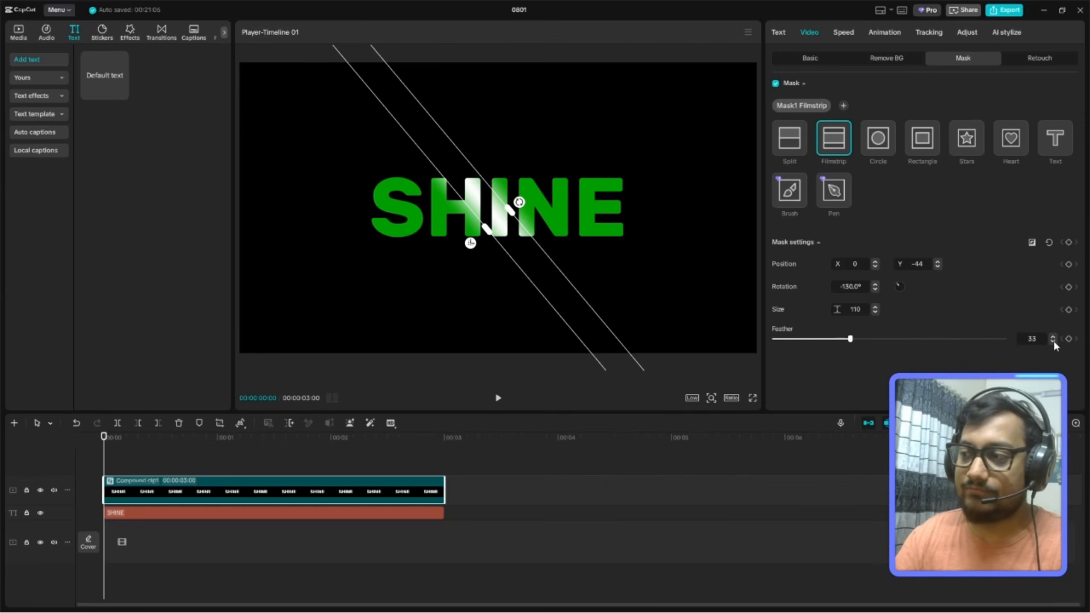
pyautogui.click(1053, 337)
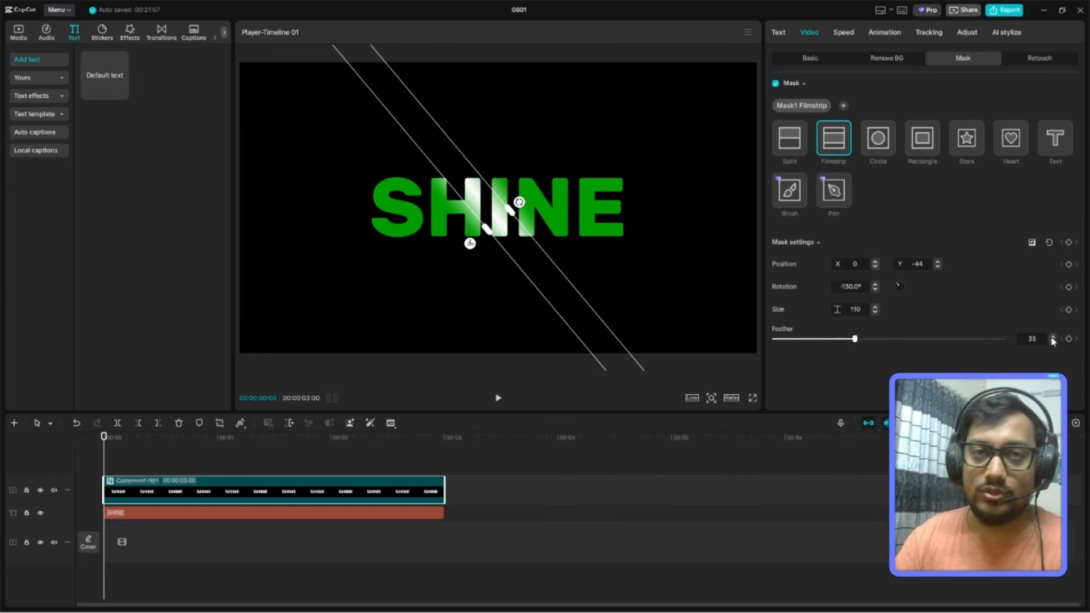
# Set the mask's rotation to -120°, centre it at X 0, Y 0, and check it in a full-screen preview.
pyautogui.moveTo(519, 202); pyautogui.dragTo(522, 205)
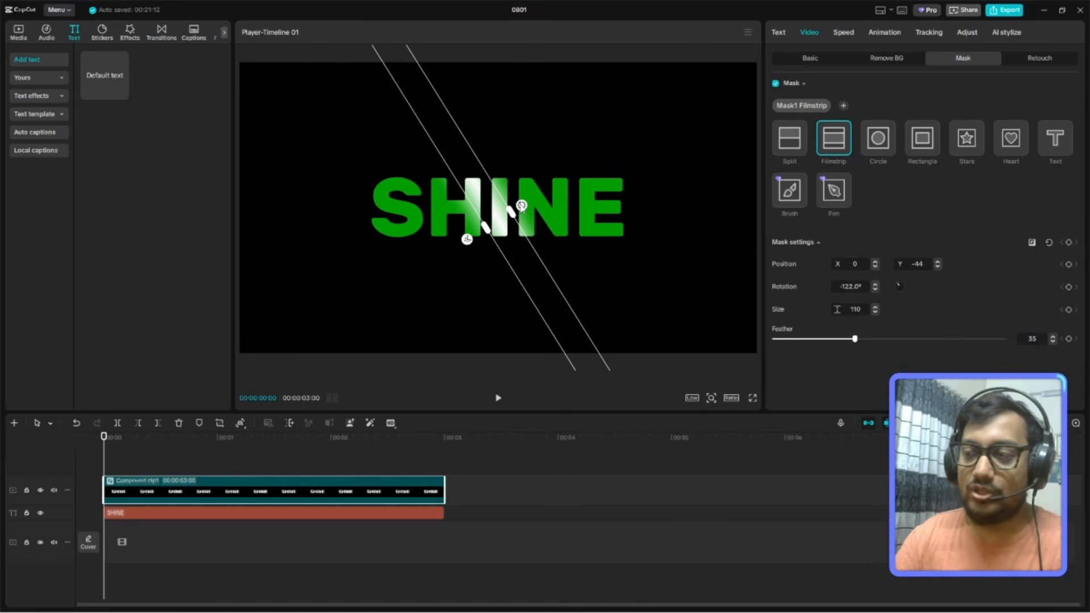
pyautogui.click(876, 290)
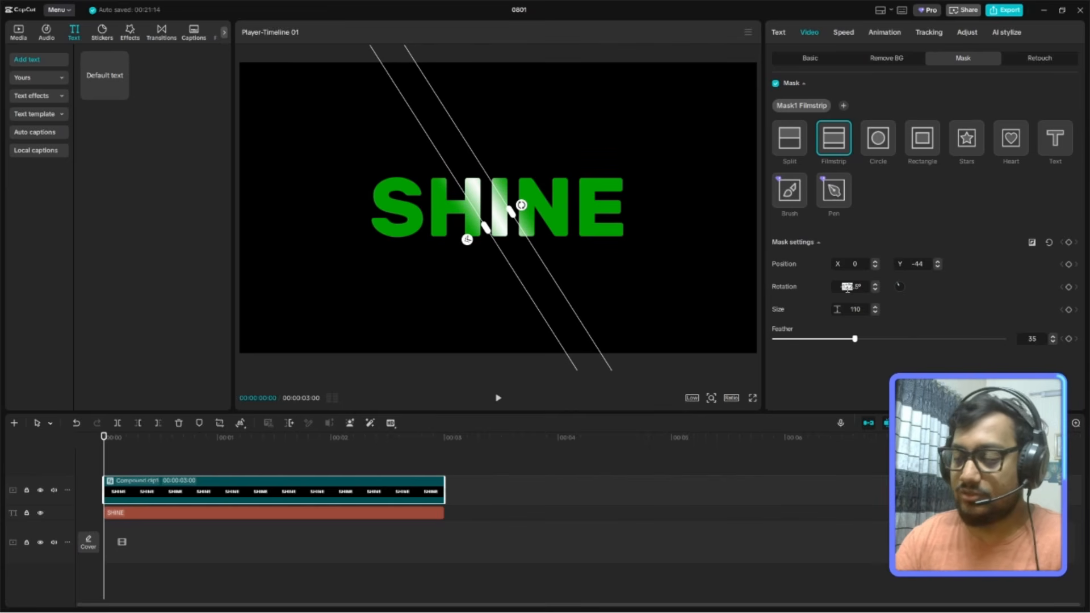
pyautogui.click(847, 288)
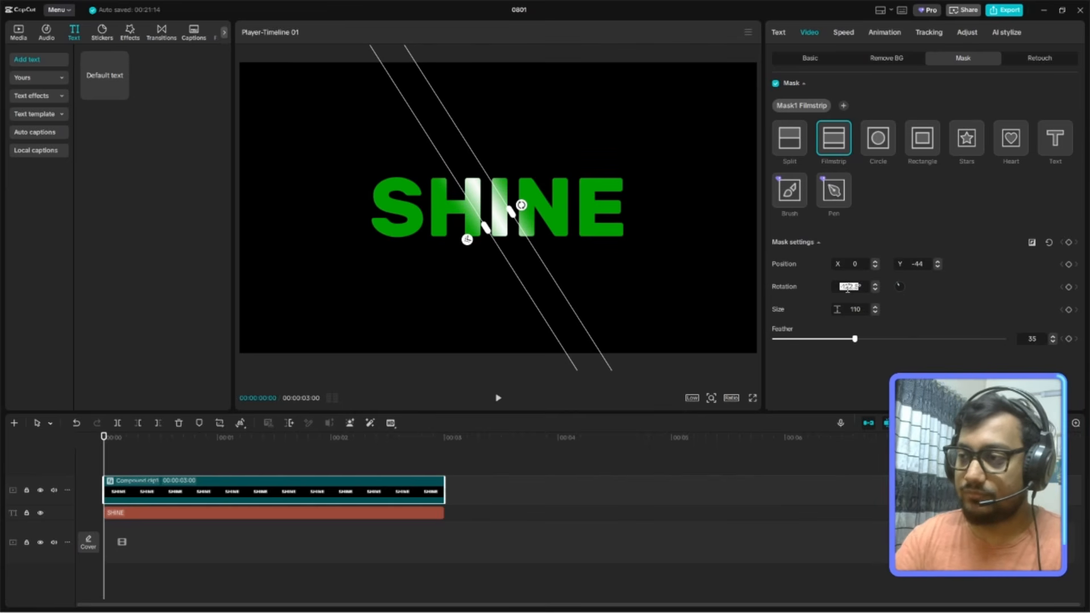
pyautogui.press('BackSpace')
pyautogui.press('Return')
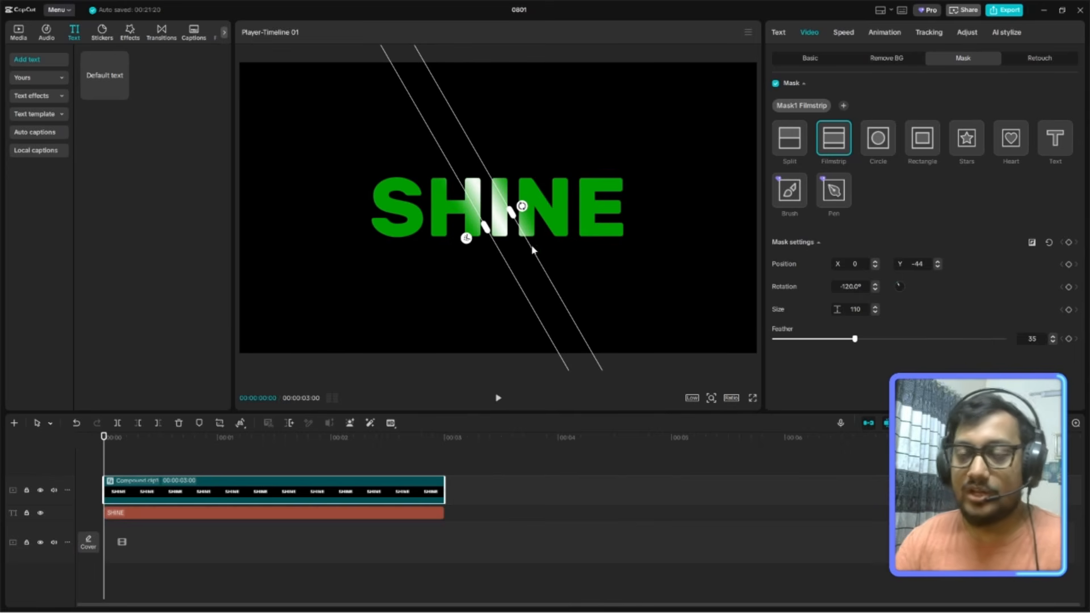
pyautogui.moveTo(483, 220); pyautogui.dragTo(485, 208)
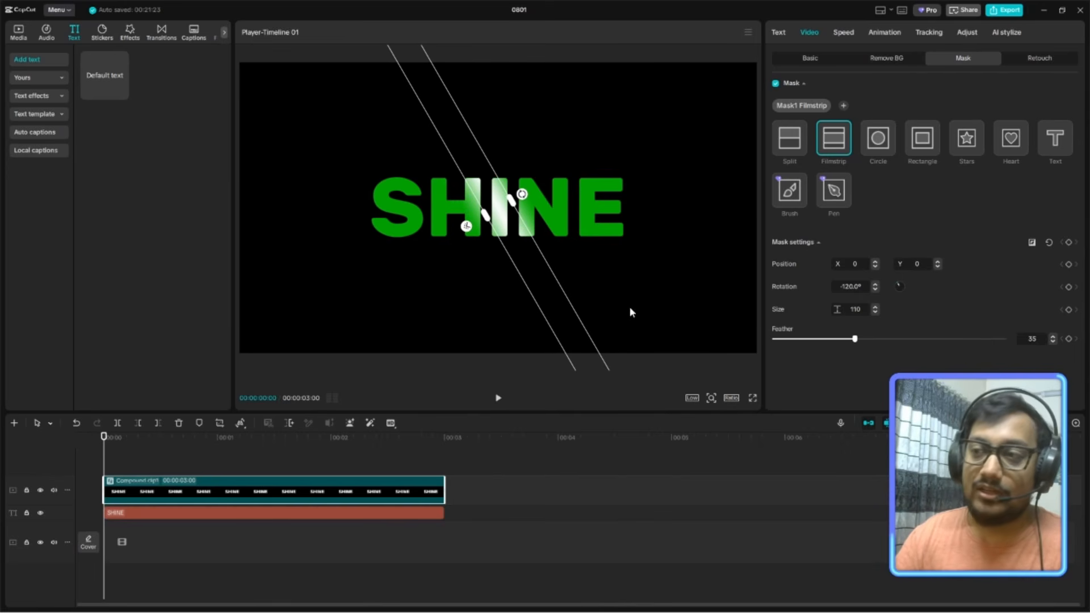
pyautogui.click(753, 399)
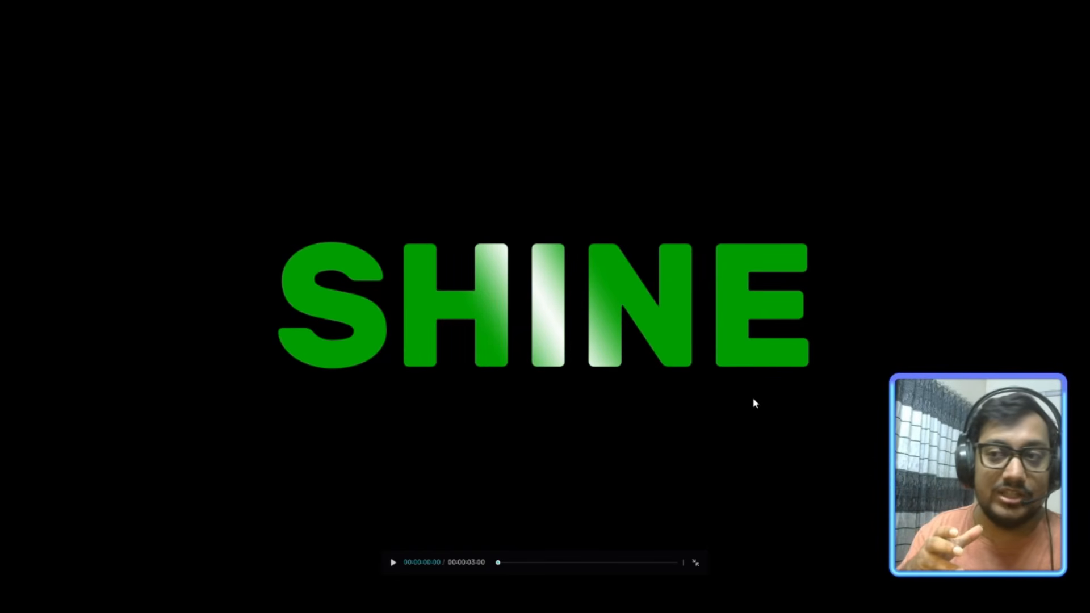
pyautogui.press('Escape')
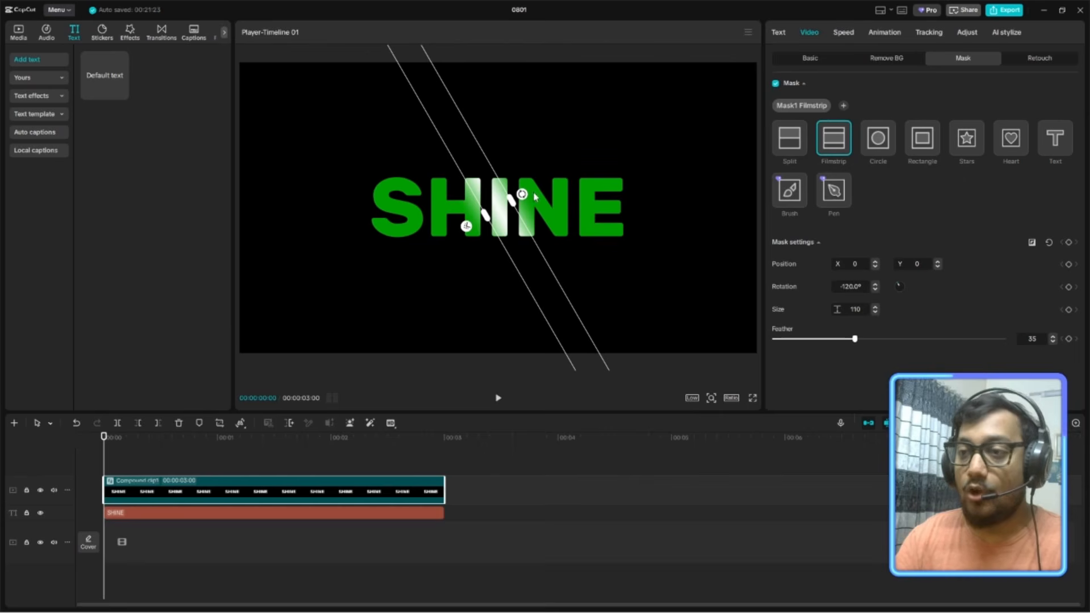
# Try the mask over the E, beside the S and near the text's centre, checking the shine in full-screen previews.
pyautogui.moveTo(509, 231); pyautogui.dragTo(611, 250)
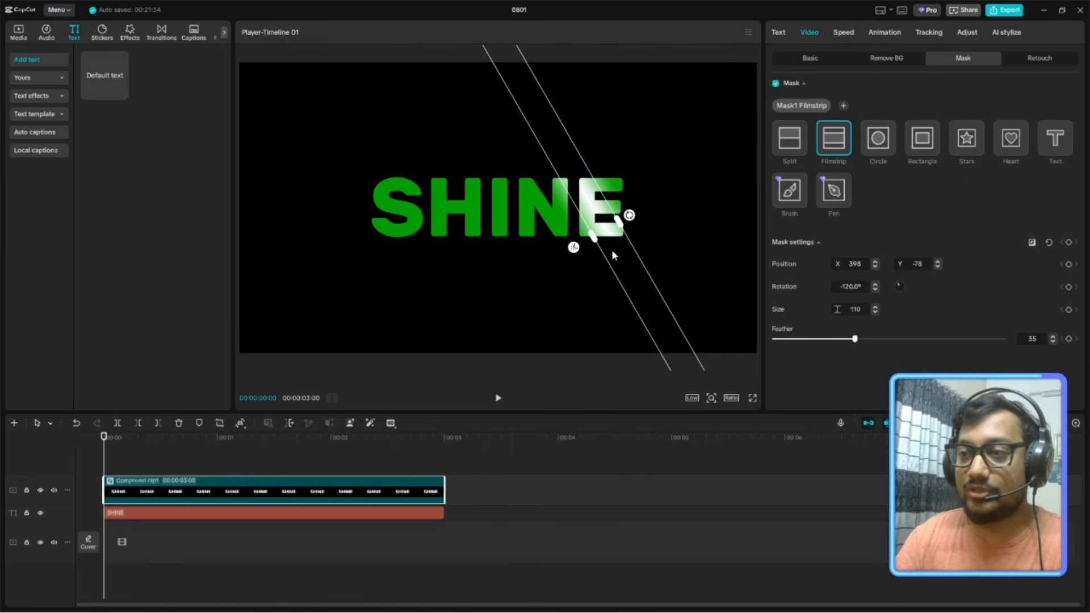
pyautogui.click(752, 398)
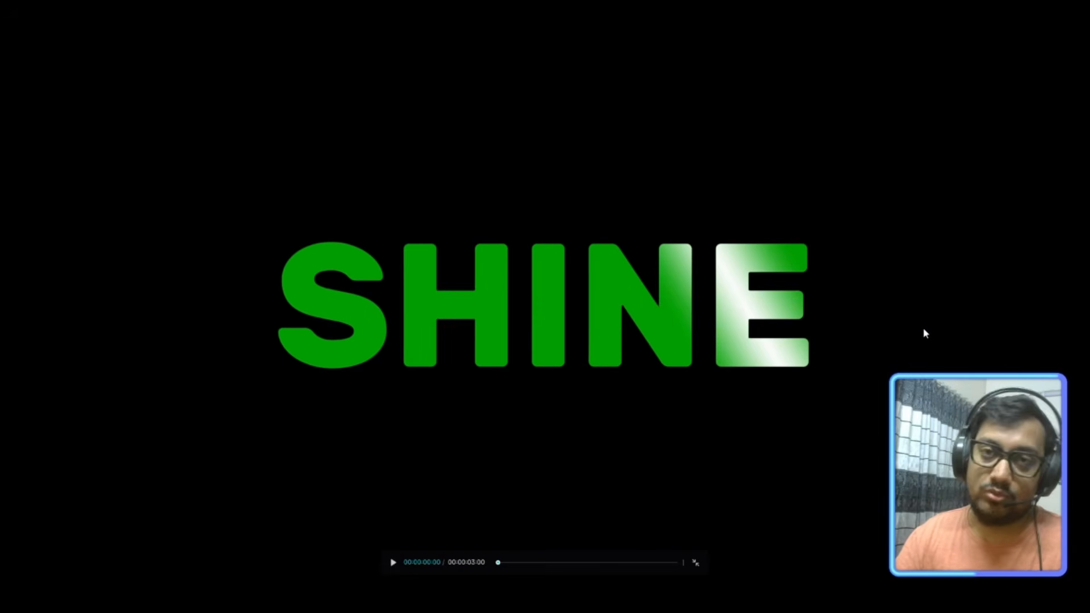
pyautogui.press('Escape')
pyautogui.moveTo(606, 238); pyautogui.dragTo(366, 256)
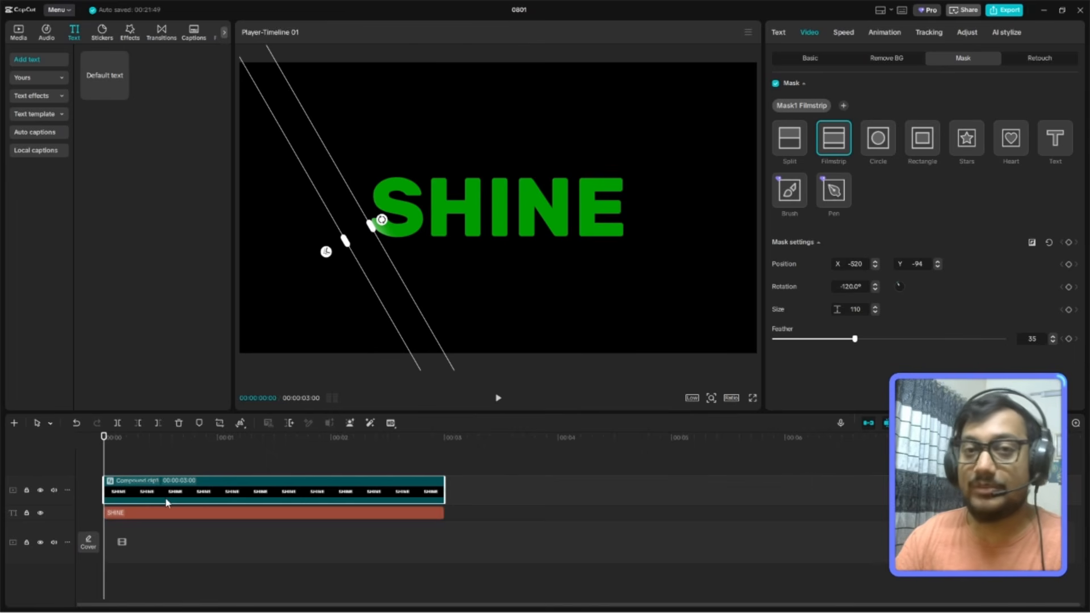
pyautogui.moveTo(369, 296); pyautogui.dragTo(531, 266)
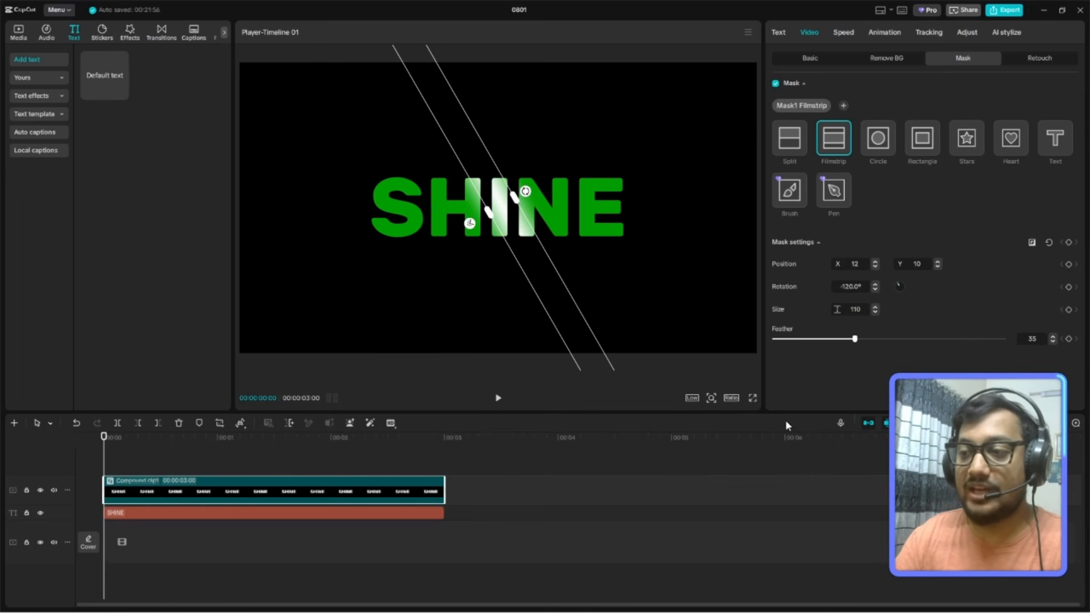
pyautogui.click(752, 399)
pyautogui.press('Escape')
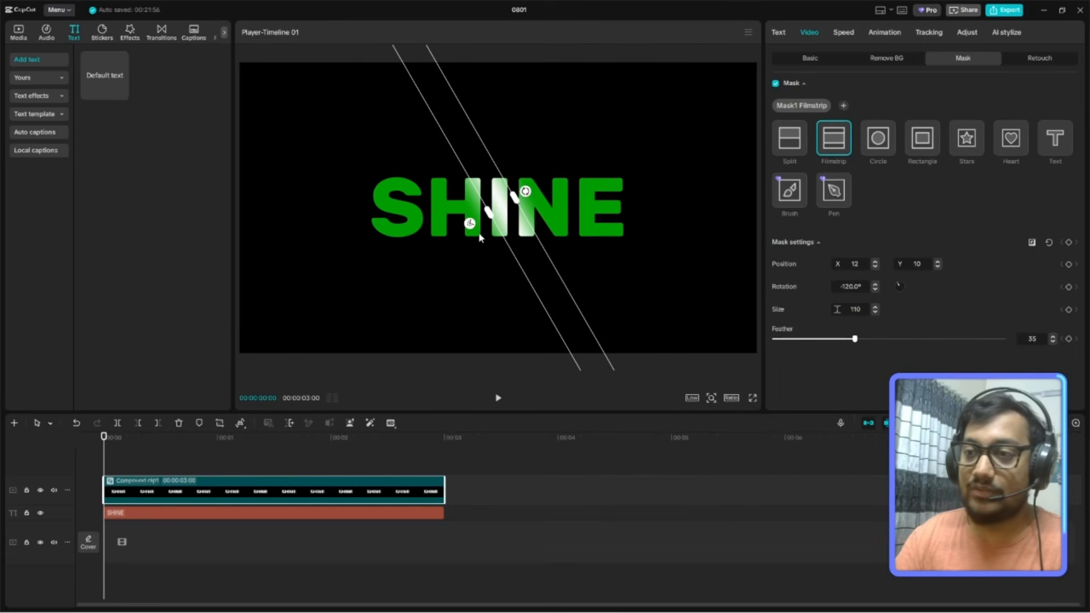
# Try the mask at about -169° with feather about 41 in a full-screen preview, and undo both changes.
pyautogui.moveTo(525, 191); pyautogui.dragTo(507, 177)
pyautogui.moveTo(496, 244); pyautogui.dragTo(495, 249)
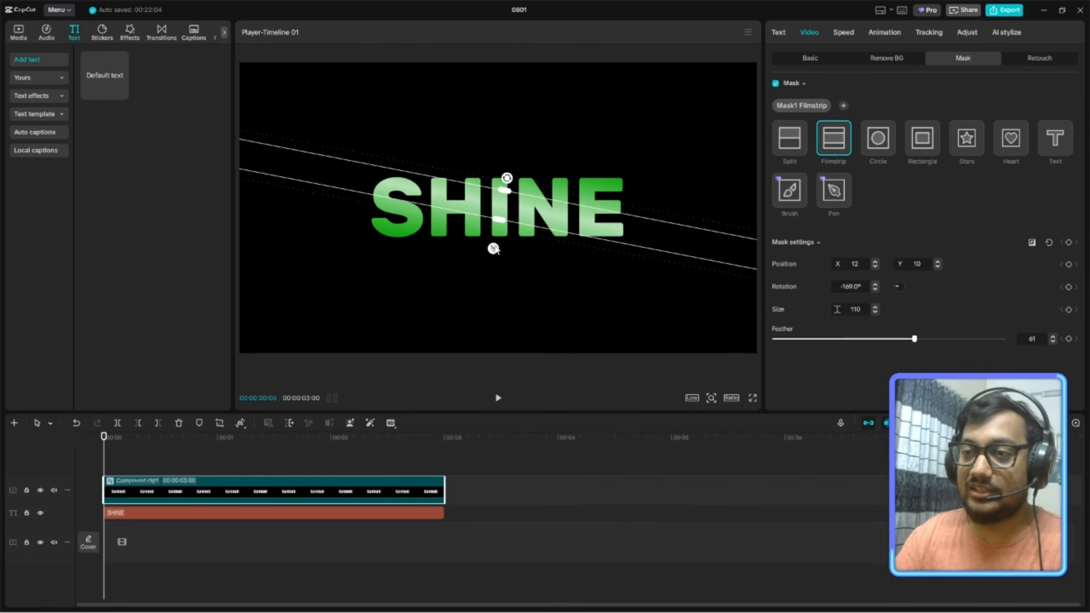
pyautogui.click(752, 398)
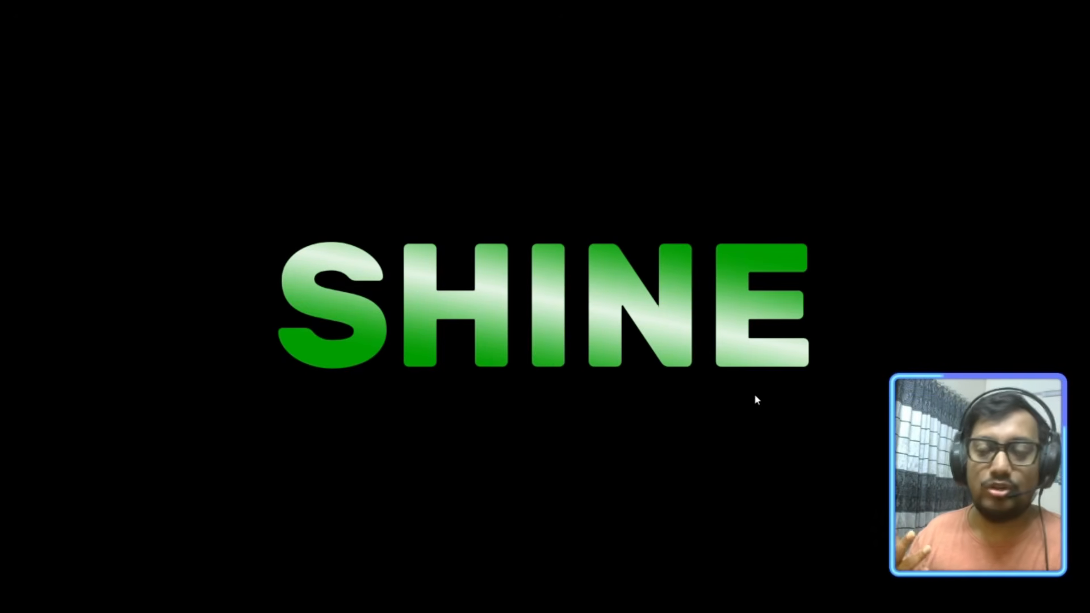
pyautogui.press('Escape')
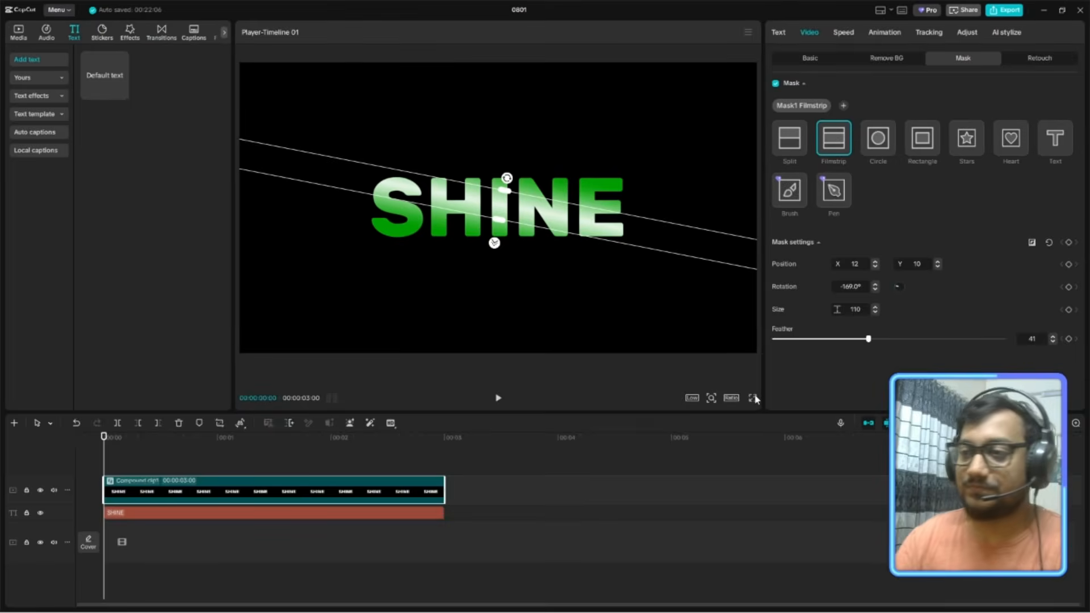
pyautogui.hotkey('ctrl', 'z')
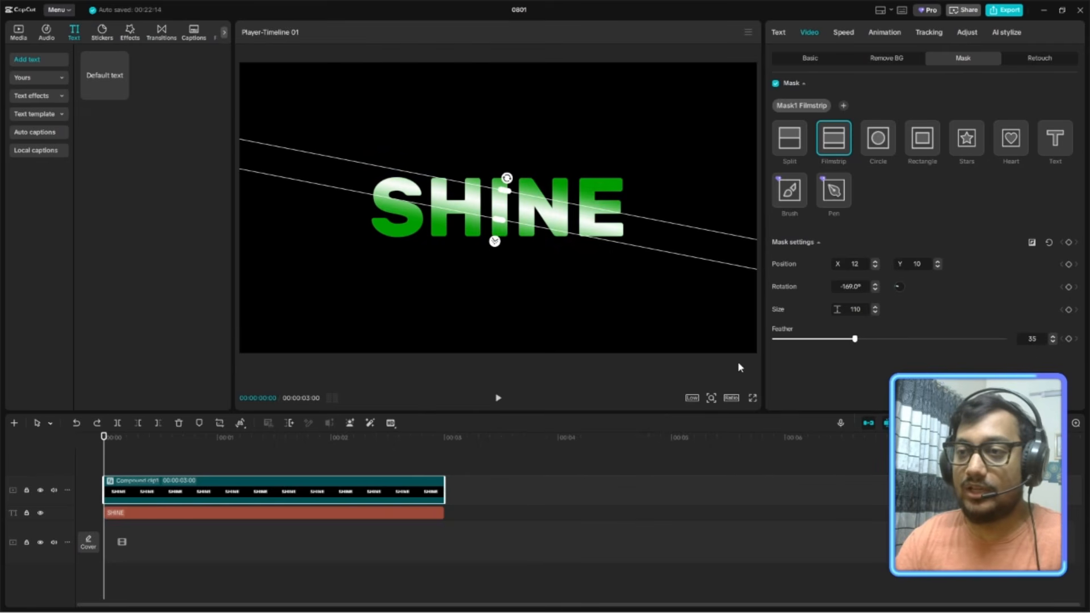
pyautogui.hotkey('ctrl', 'z')
# Keyframe all mask settings at the start with the mask beside the S at X -524, Y -103, and move it to X 457, Y 227 at 3 seconds.
pyautogui.moveTo(526, 212); pyautogui.dragTo(363, 239)
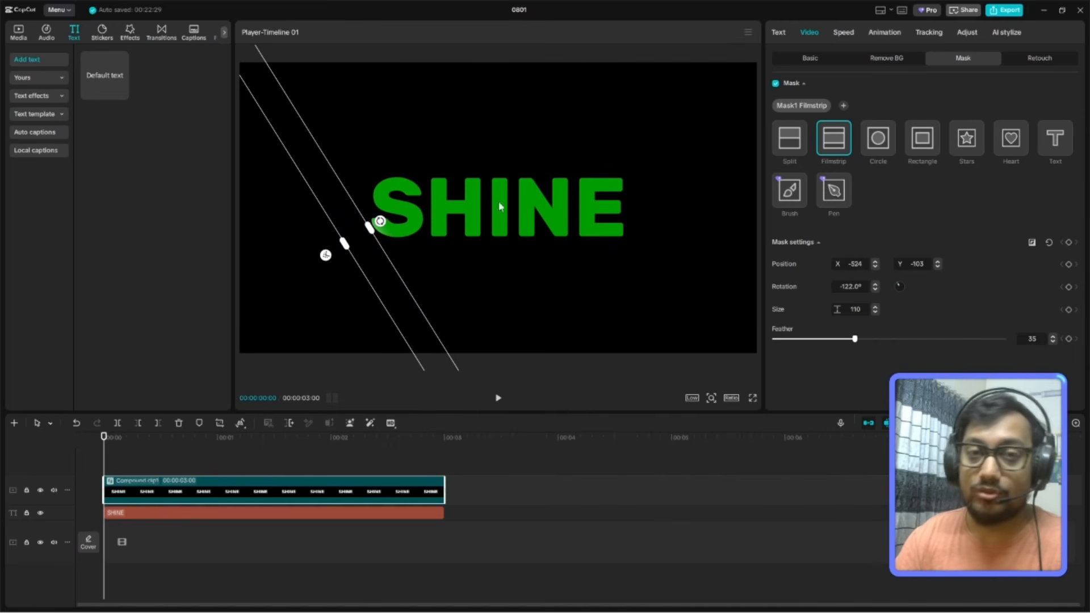
pyautogui.click(1069, 243)
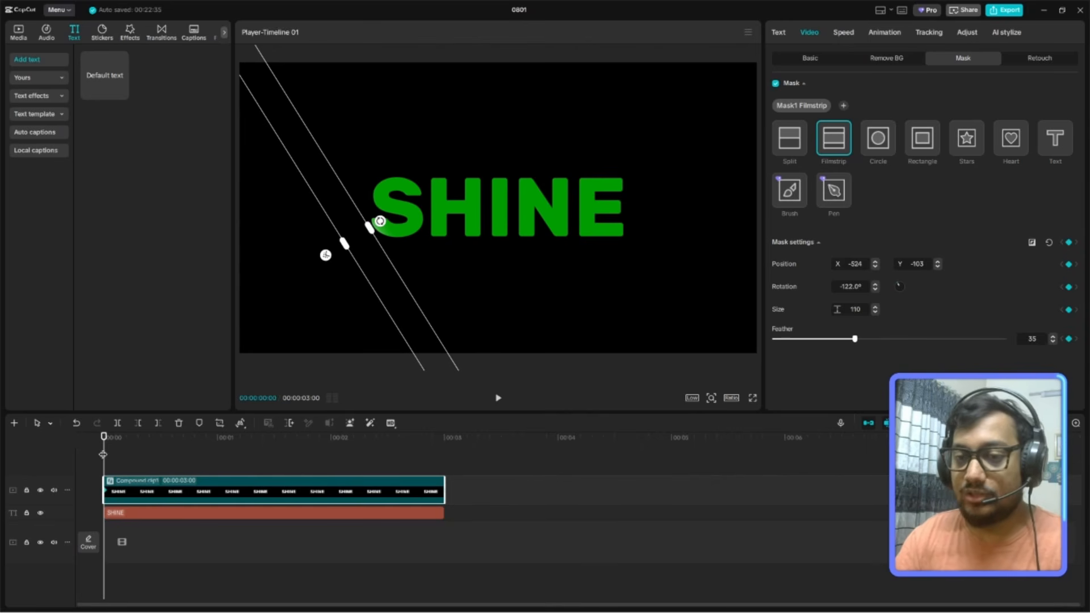
pyautogui.moveTo(103, 454); pyautogui.dragTo(447, 454)
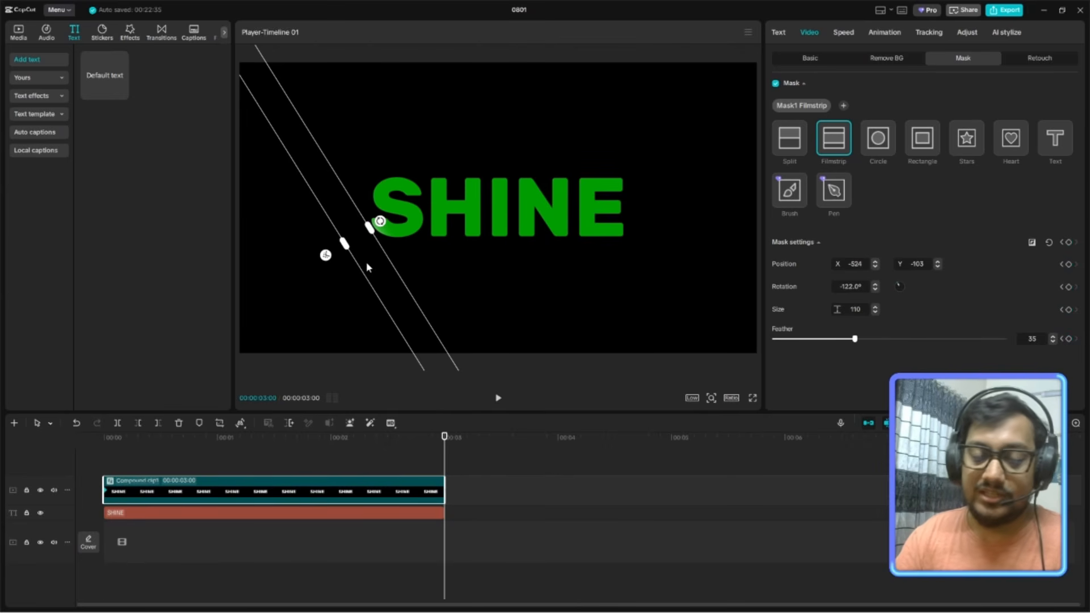
pyautogui.moveTo(382, 283); pyautogui.dragTo(630, 172)
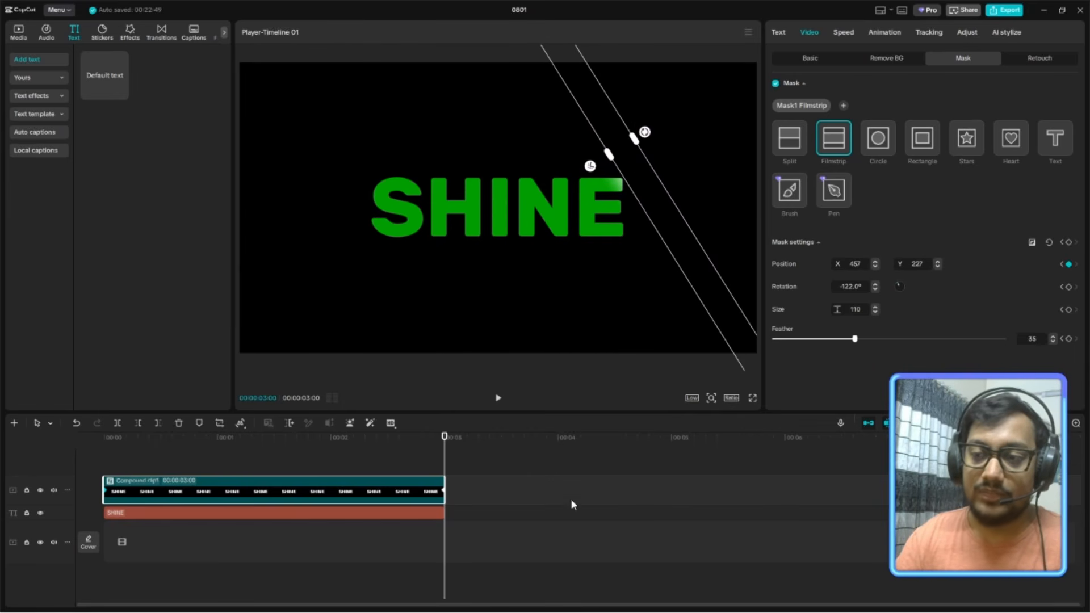
pyautogui.doubleClick(443, 489)
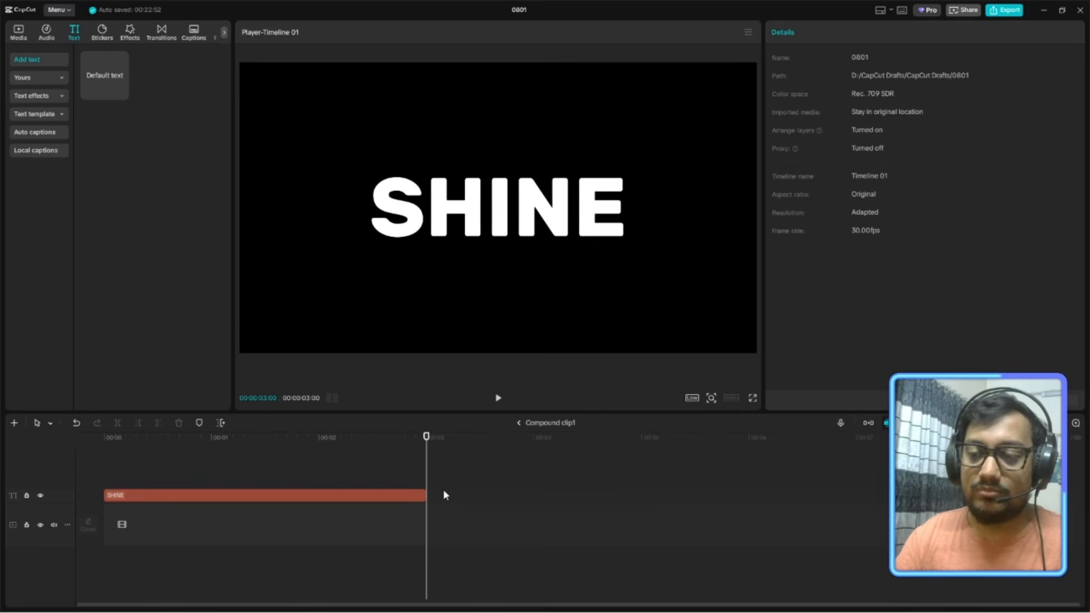
# Return to the main timeline and apply the Cubic Out preset curve to the compound clip's end keyframe.
pyautogui.click(519, 423)
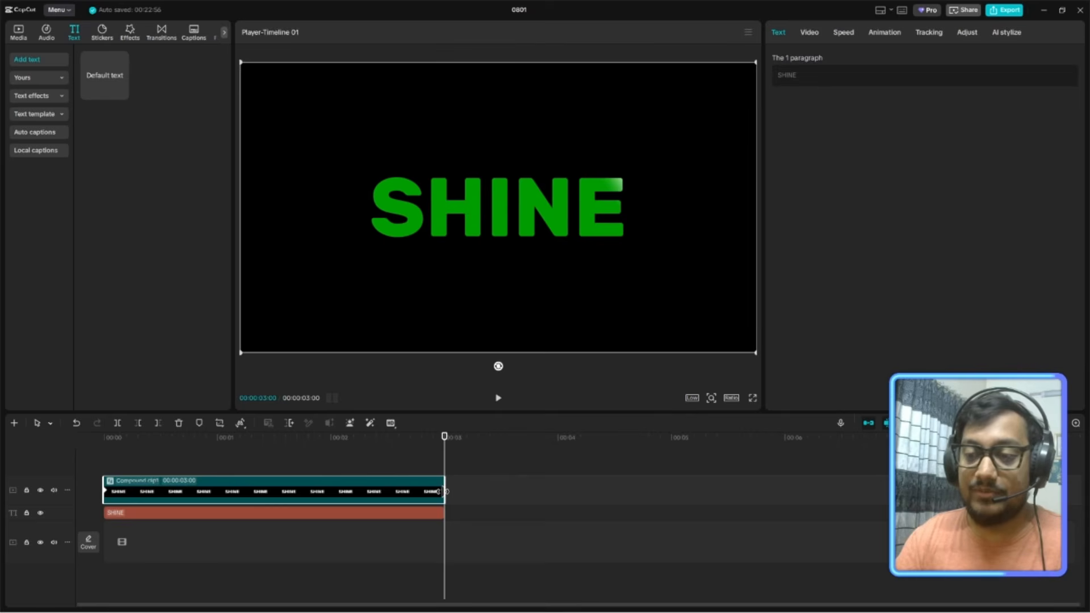
pyautogui.doubleClick(441, 492)
pyautogui.click(518, 423)
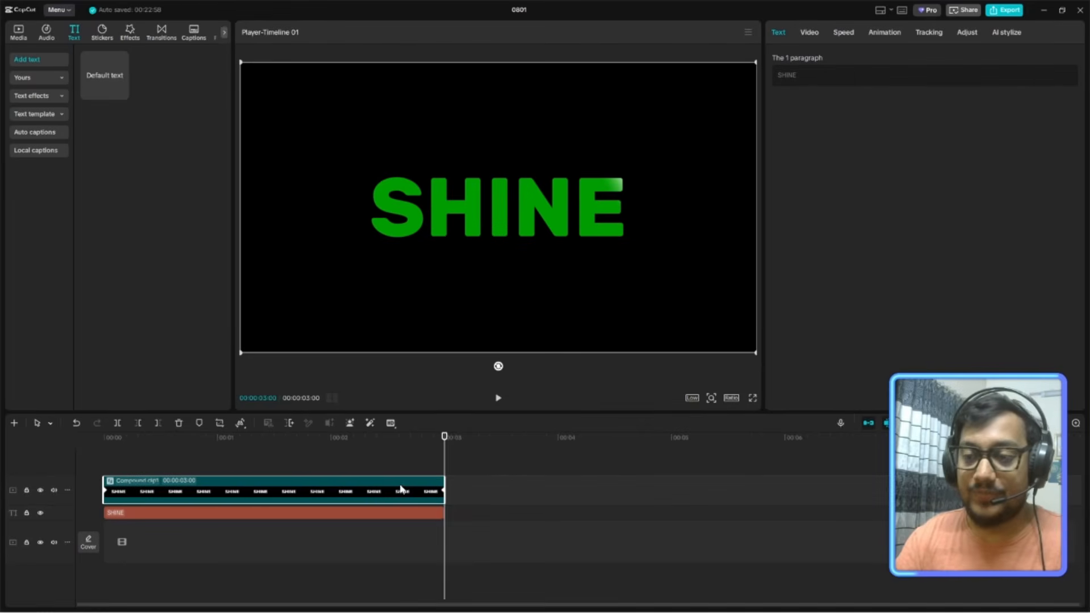
pyautogui.rightClick(445, 490)
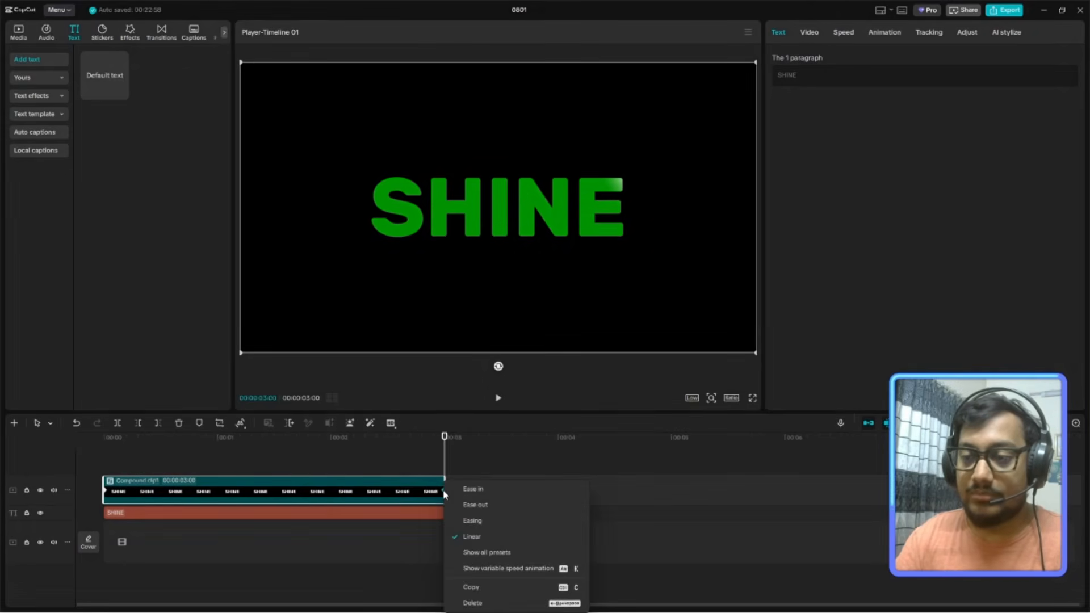
pyautogui.click(481, 554)
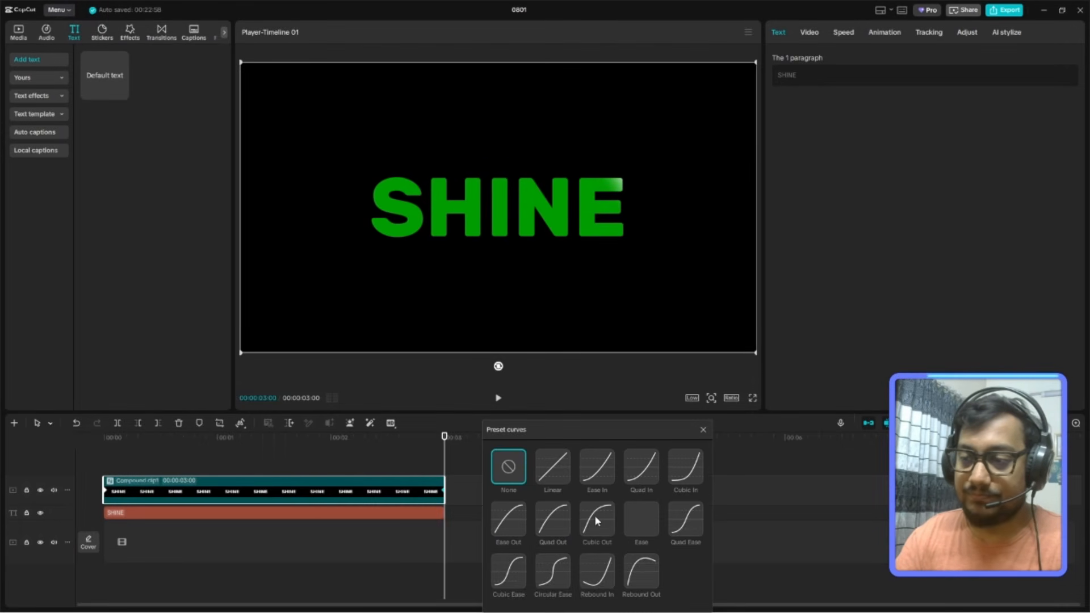
pyautogui.click(595, 516)
pyautogui.click(710, 424)
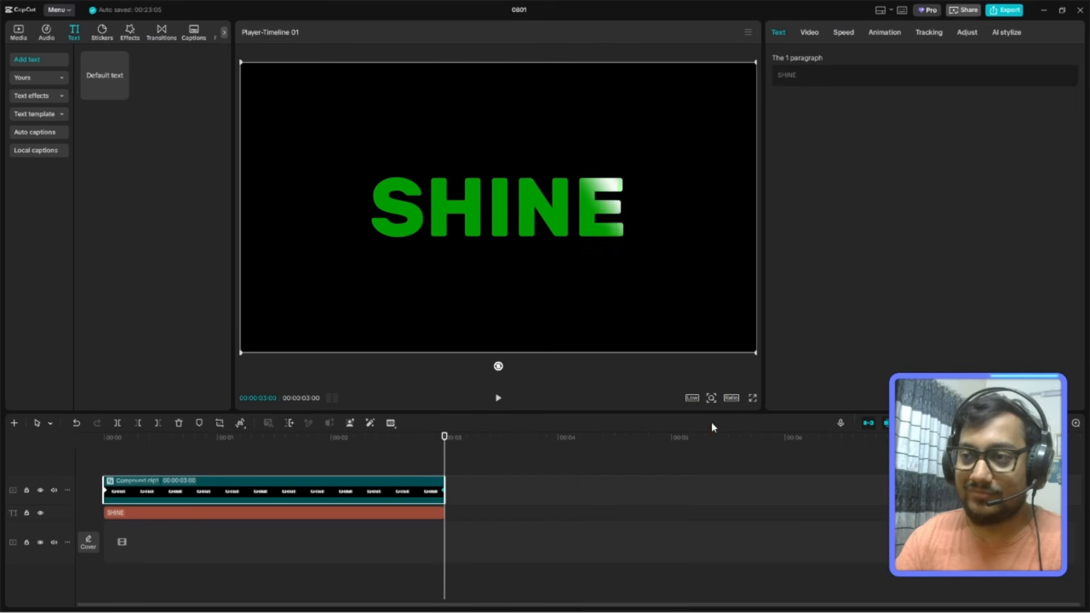
# Play the eased shine animation from the start in a full-screen preview.
pyautogui.moveTo(179, 444); pyautogui.dragTo(2, 442)
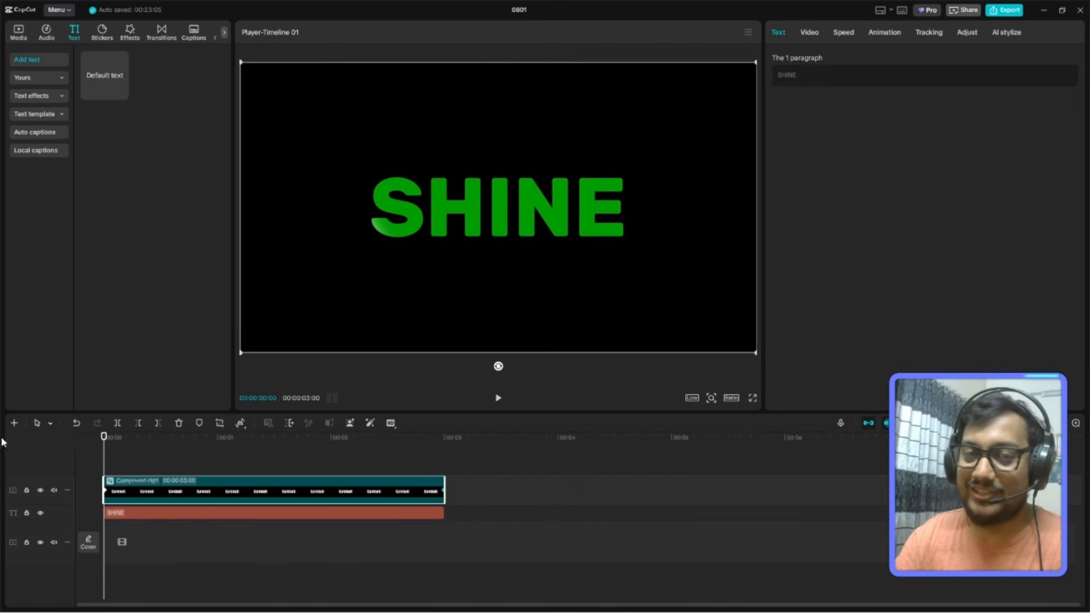
pyautogui.click(753, 397)
pyautogui.click(396, 564)
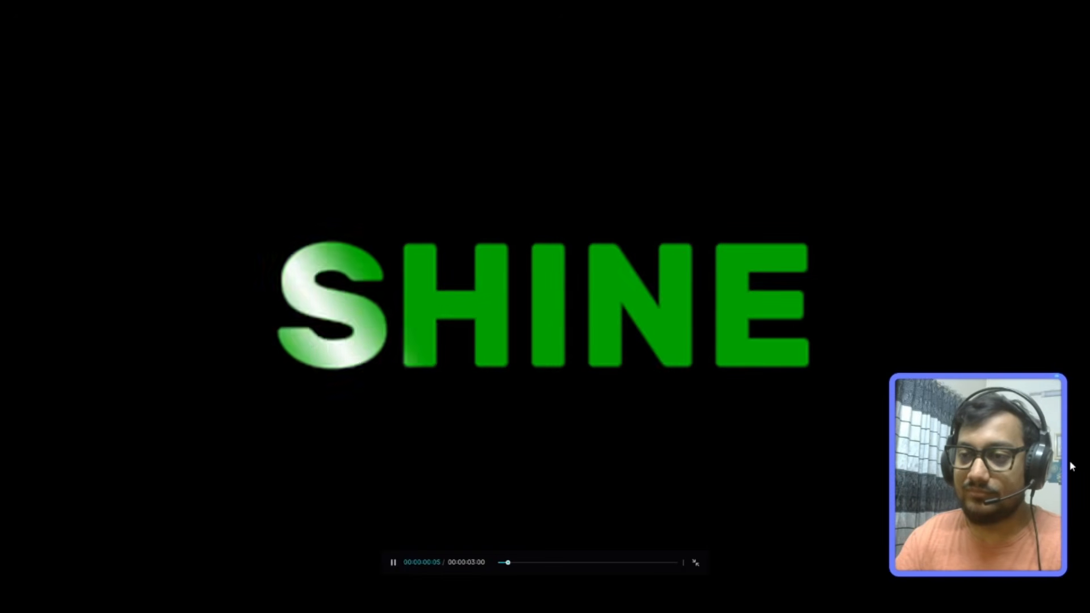
pyautogui.press('Escape')
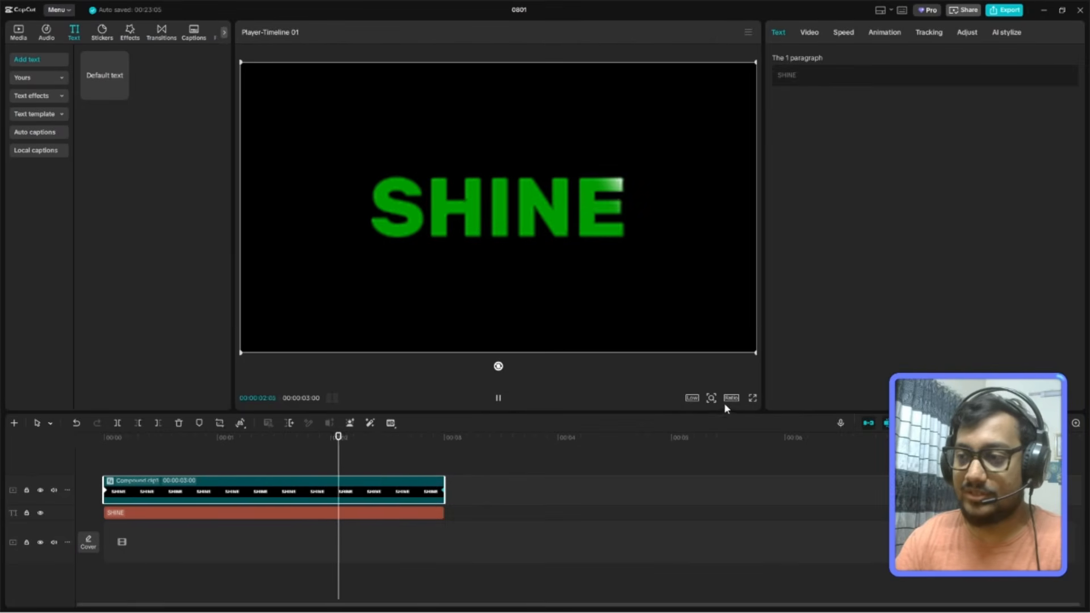
# Switch the preview quality to Full and play the shine animation again full-screen.
pyautogui.click(691, 397)
pyautogui.click(741, 410)
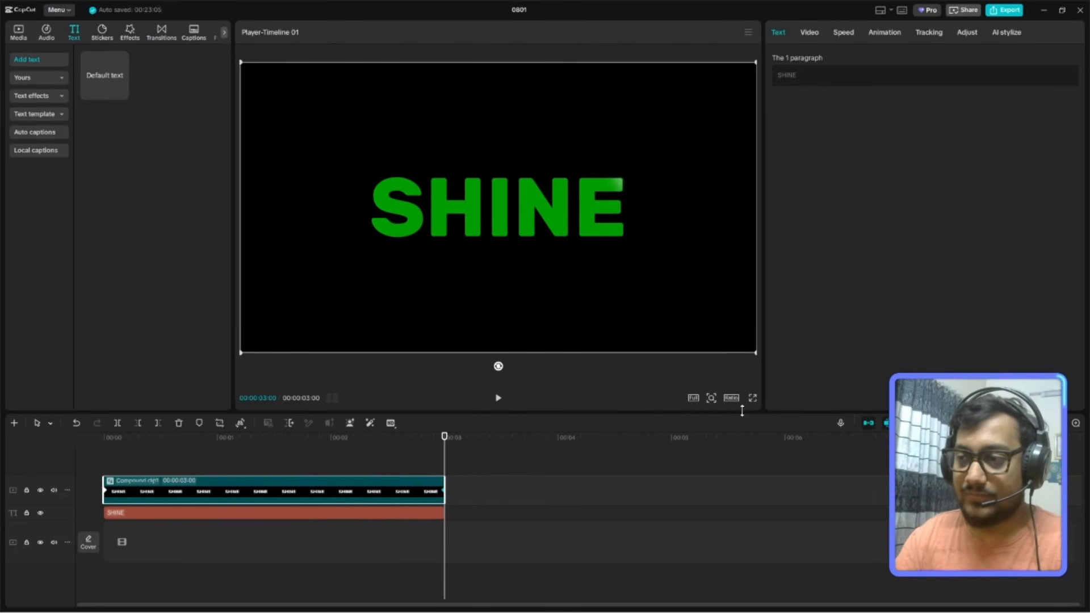
pyautogui.click(754, 397)
pyautogui.click(398, 567)
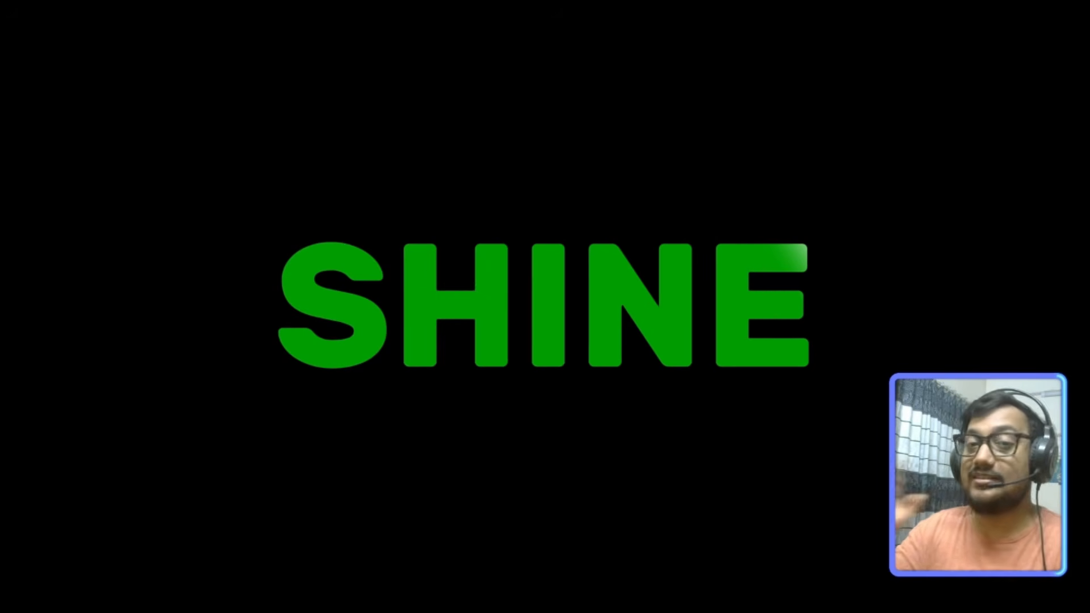
pyautogui.press('Escape')
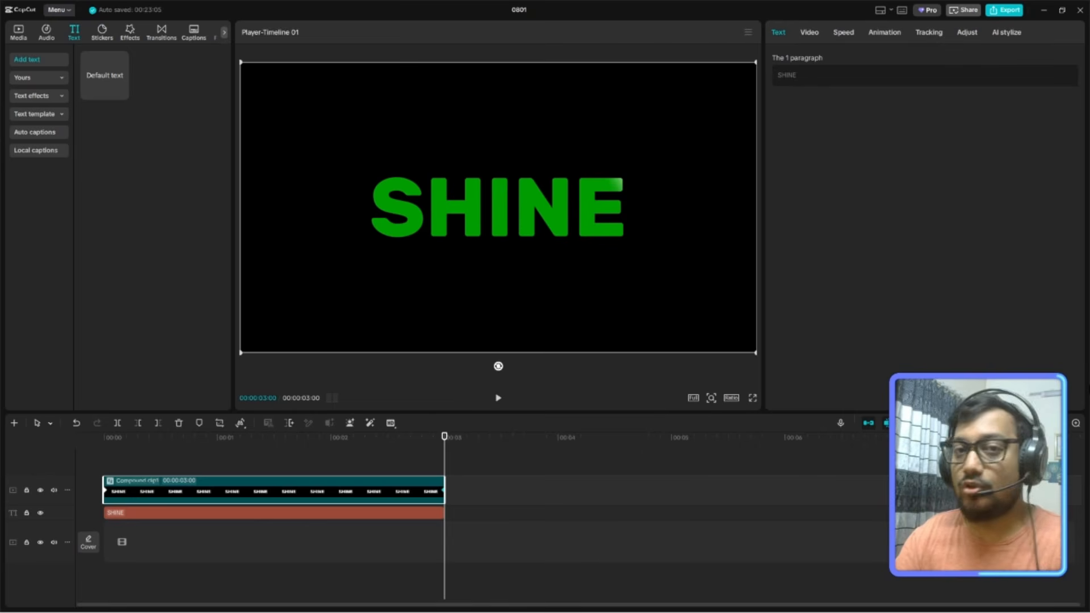
# Select the green SHINE text clip and play the animation from the start in the player.
pyautogui.click(283, 513)
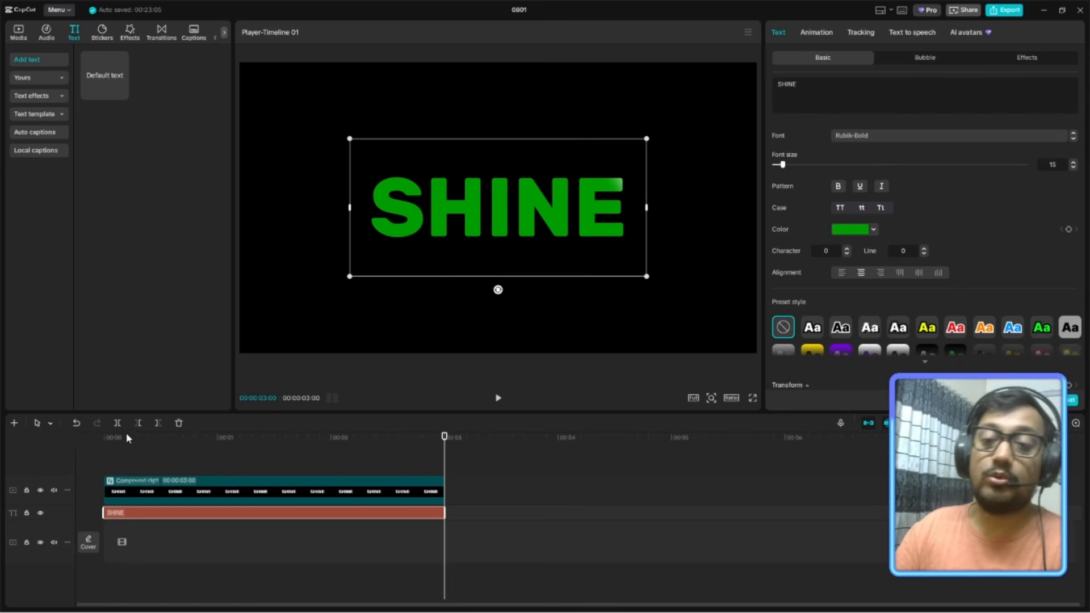
pyautogui.click(108, 437)
pyautogui.press('Left')
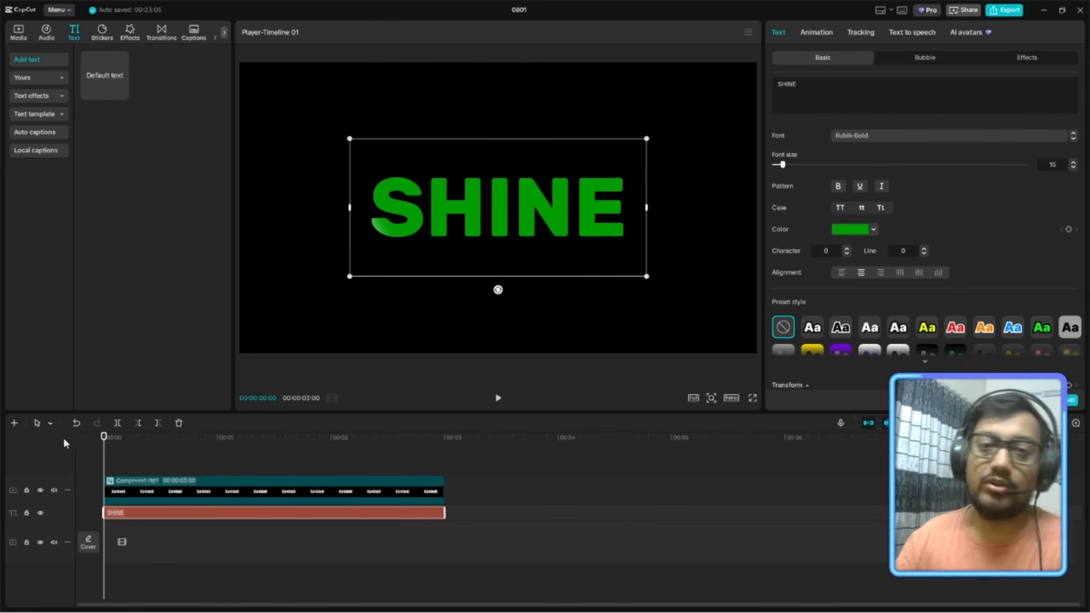
pyautogui.click(499, 399)
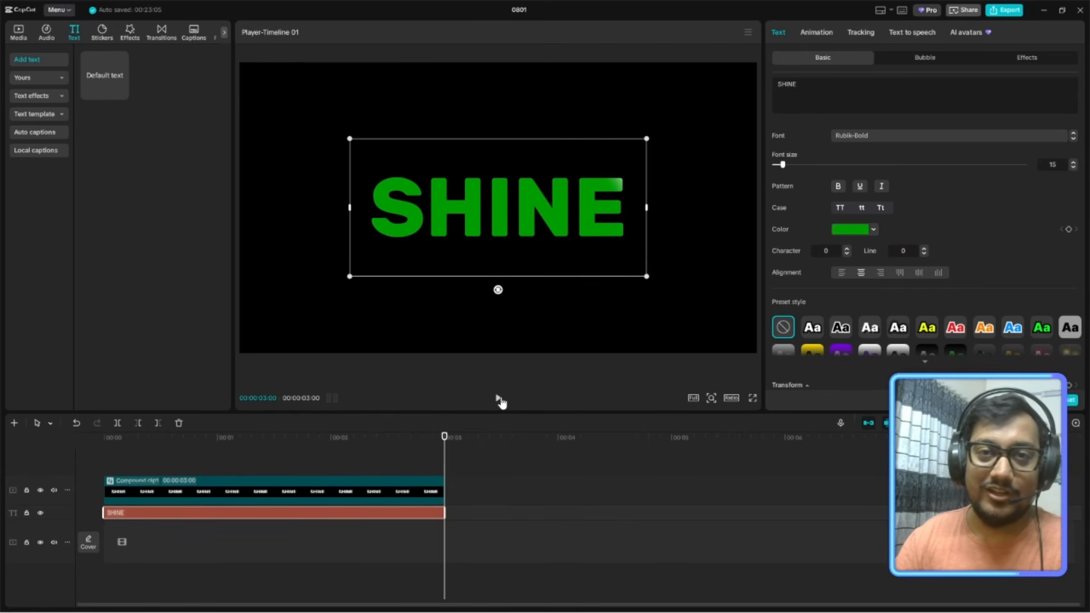
# Replay the shine from the first frame in full-screen previews to review the finished sweep.
pyautogui.click(753, 398)
pyautogui.moveTo(513, 561); pyautogui.dragTo(418, 568)
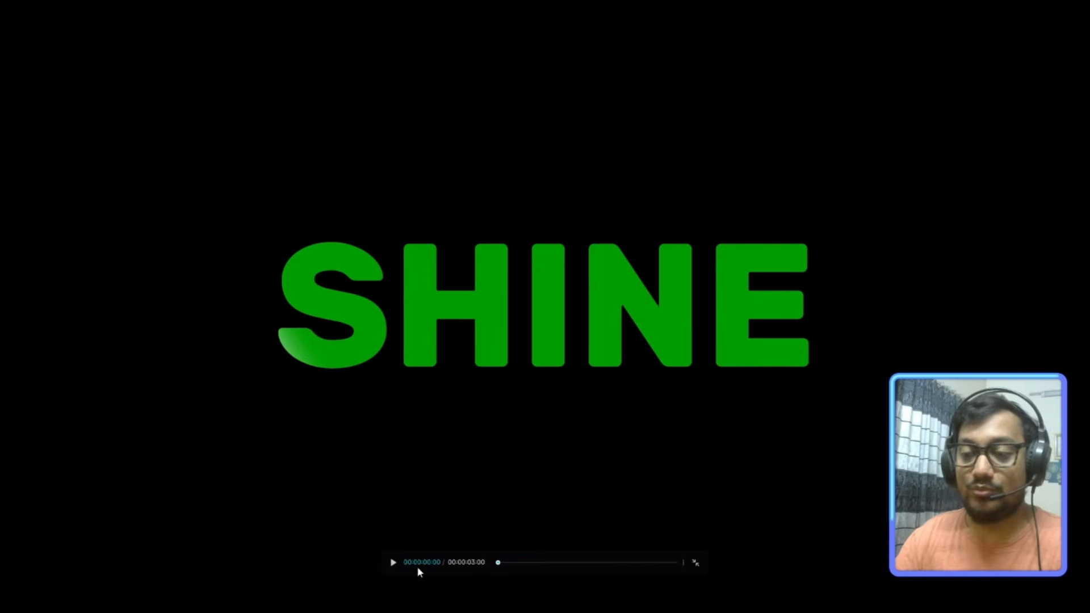
pyautogui.click(392, 562)
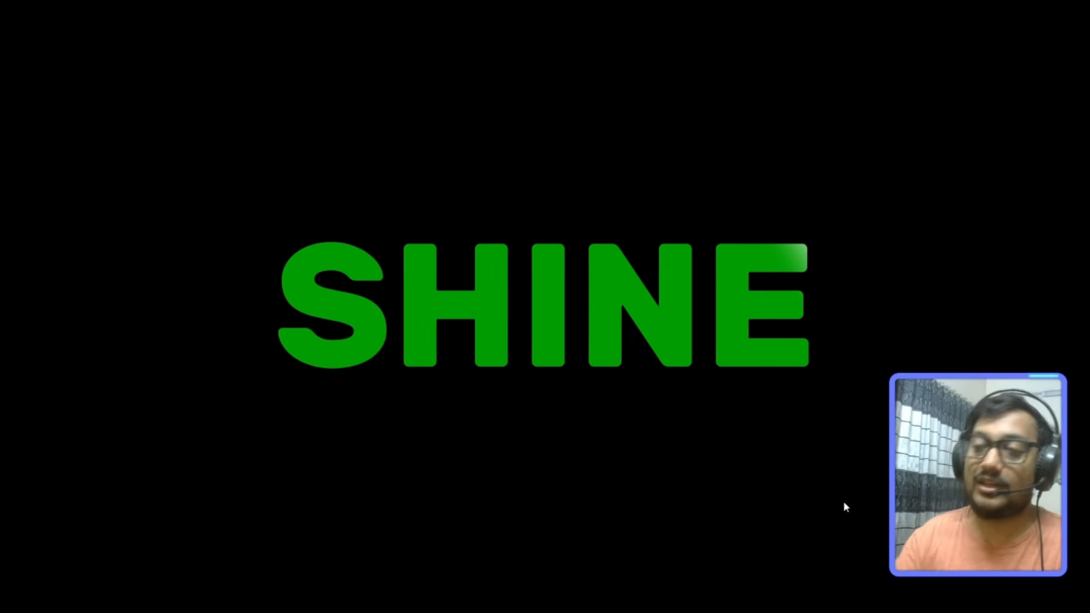
pyautogui.press('Escape')
pyautogui.moveTo(204, 438); pyautogui.dragTo(1, 466)
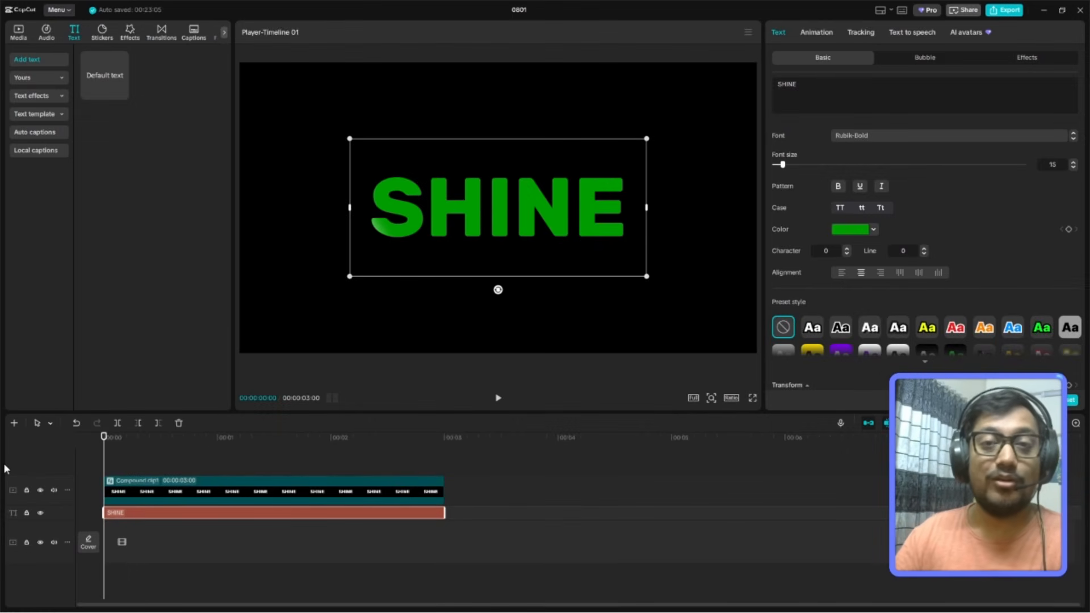
pyautogui.click(752, 397)
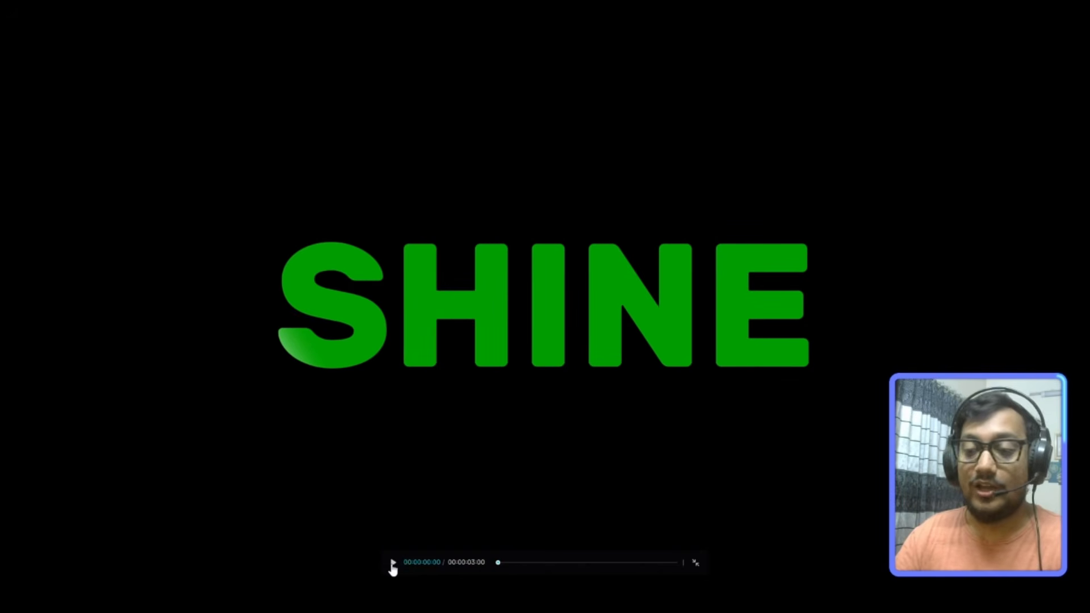